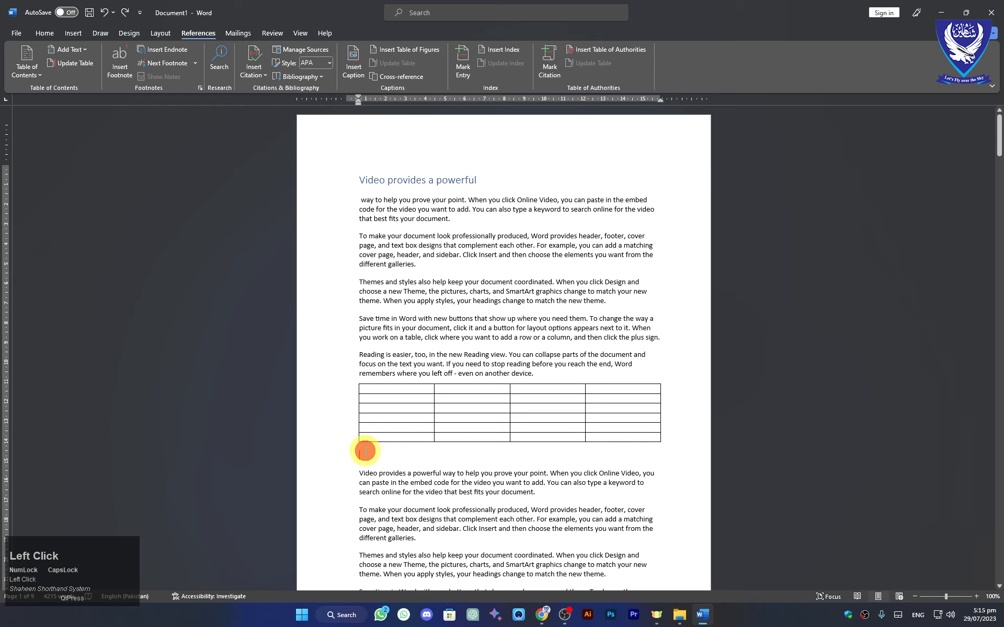
- Insert a caption below the first page's table with the Table label and the text STUDENT DATA, keeping the label included
{"action": "left_click", "coordinate": [348, 55]}
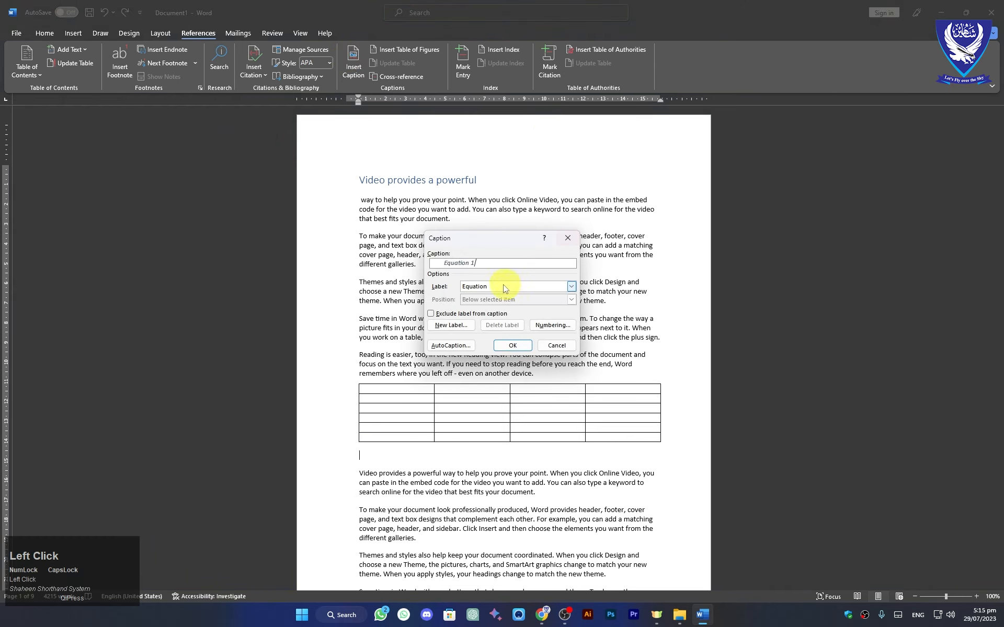
{"action": "left_click", "coordinate": [447, 263]}
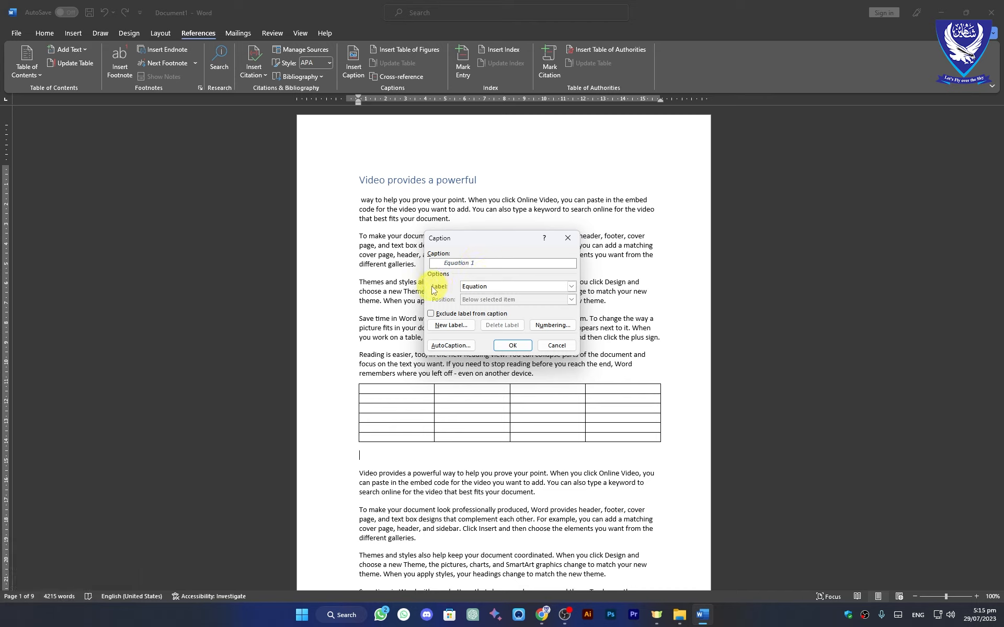
{"action": "left_click", "coordinate": [571, 287]}
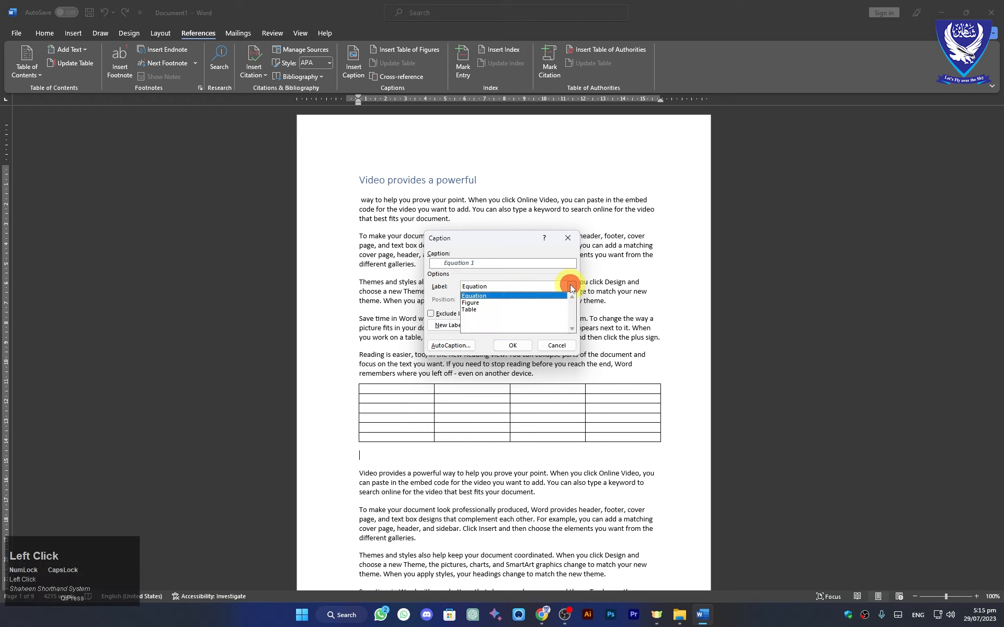
{"action": "left_click", "coordinate": [475, 310]}
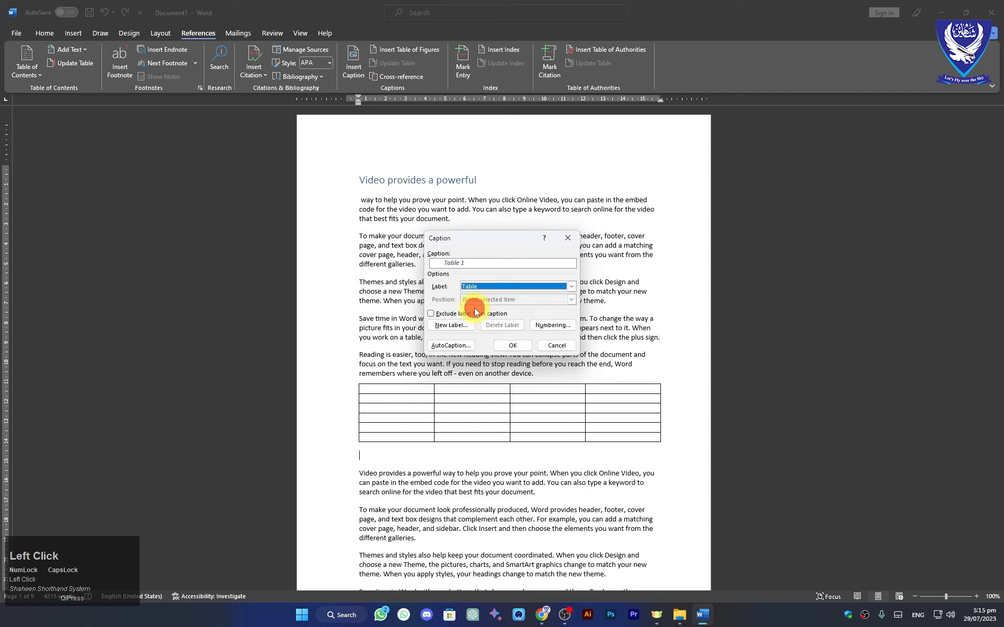
{"action": "left_click", "coordinate": [474, 264]}
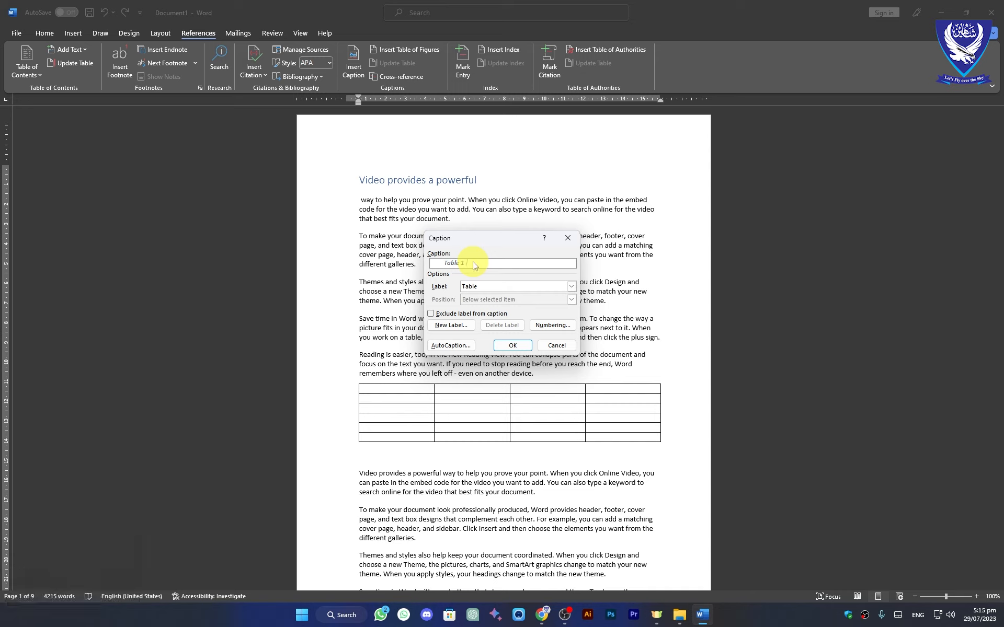
{"action": "type", "text": "SUT"}
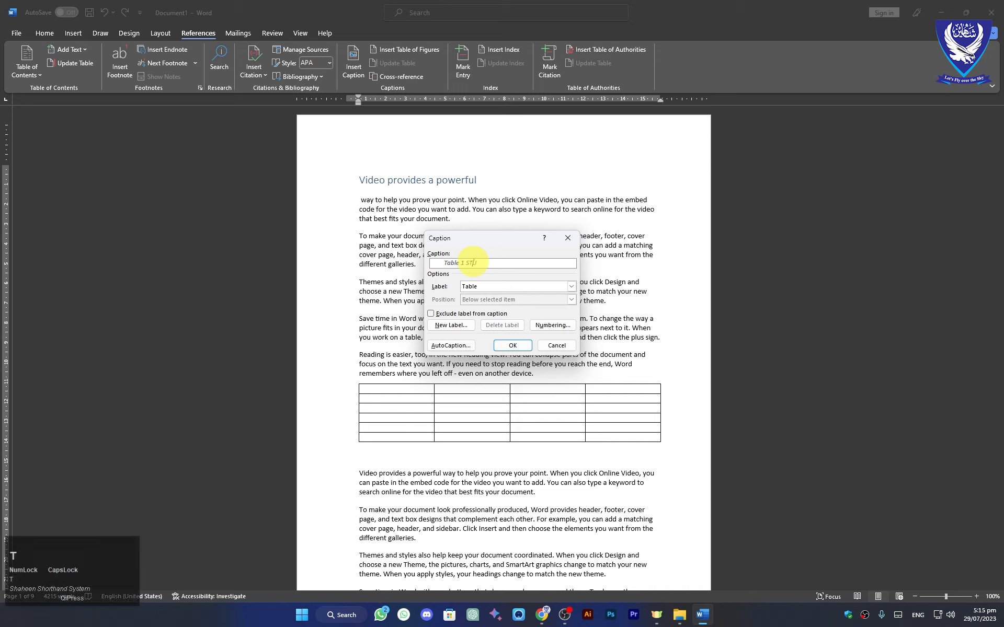
{"action": "type", "text": "DENT DATA"}
{"action": "left_click", "coordinate": [431, 315]}
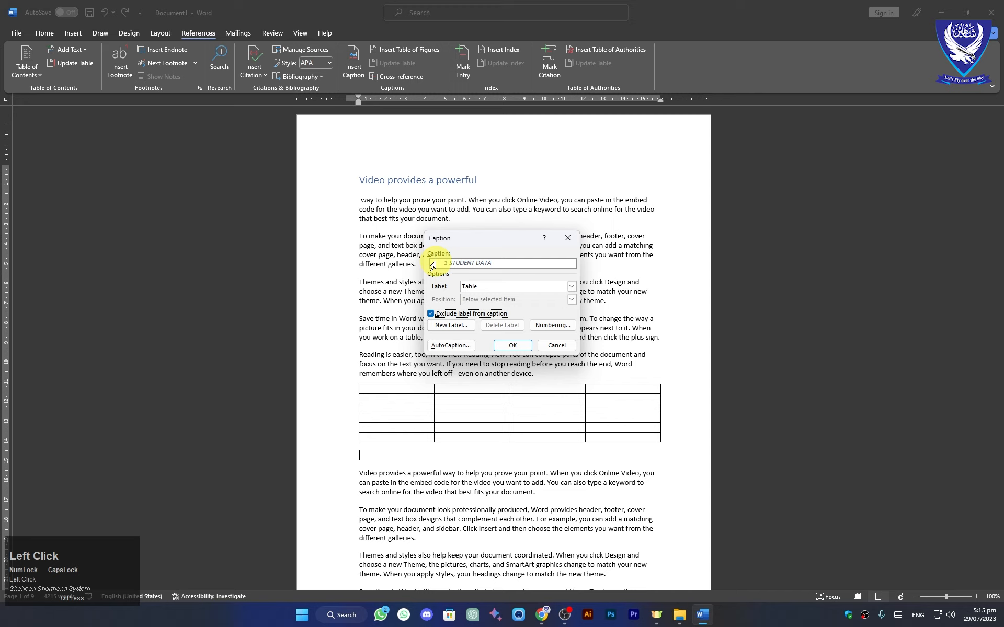
{"action": "left_click", "coordinate": [431, 314]}
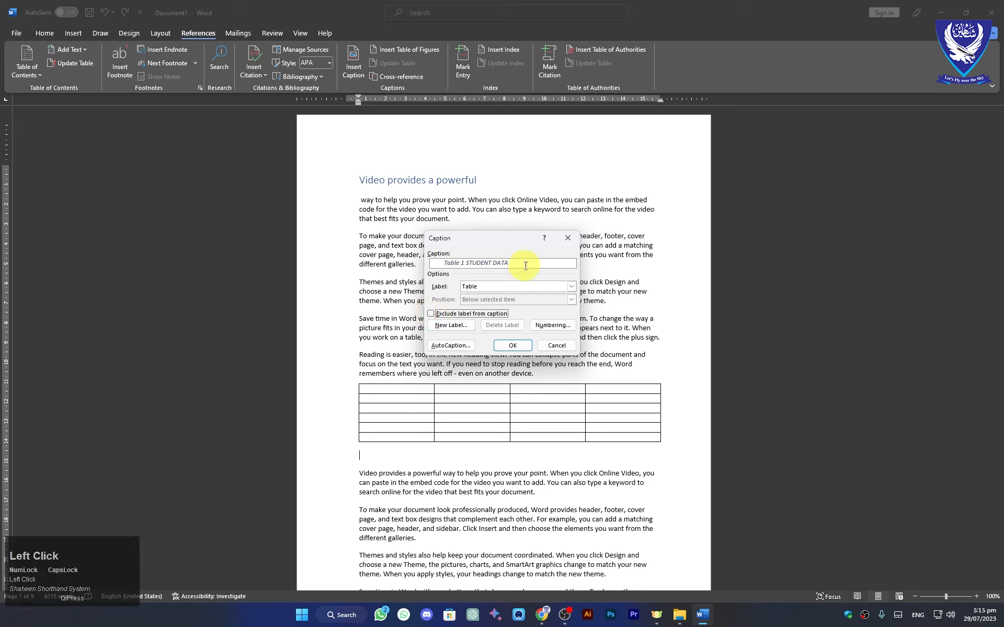
{"action": "left_click", "coordinate": [504, 346]}
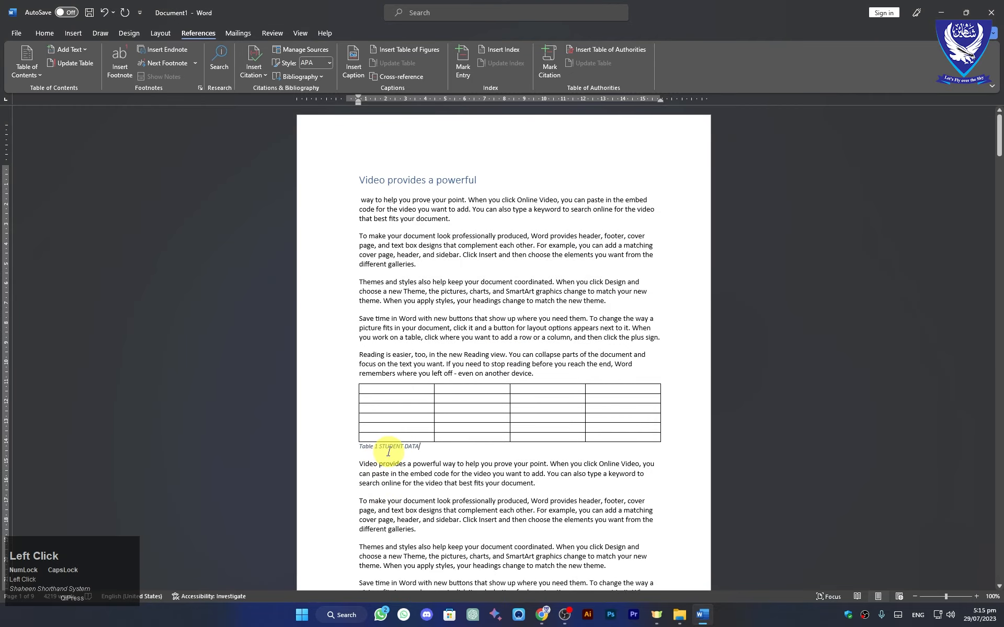
- Insert a caption below the blue picture on page 2 with the Figure label and the text FLOWER
{"action": "scroll", "coordinate": [389, 452], "scroll_direction": "down", "scroll_amount": 15}
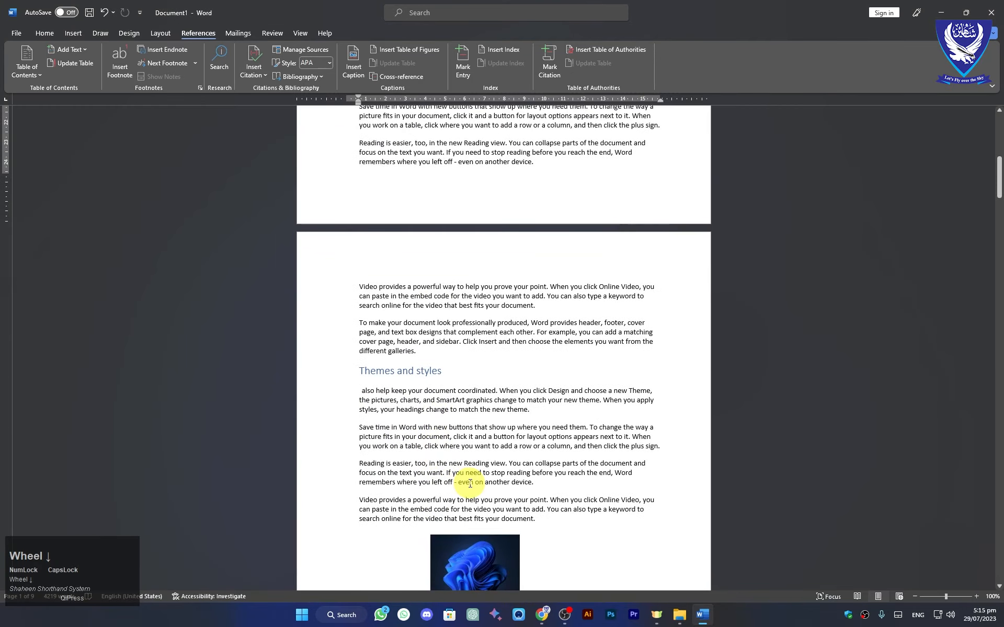
{"action": "scroll", "coordinate": [470, 479], "scroll_direction": "down", "scroll_amount": 1}
{"action": "left_click", "coordinate": [423, 448]}
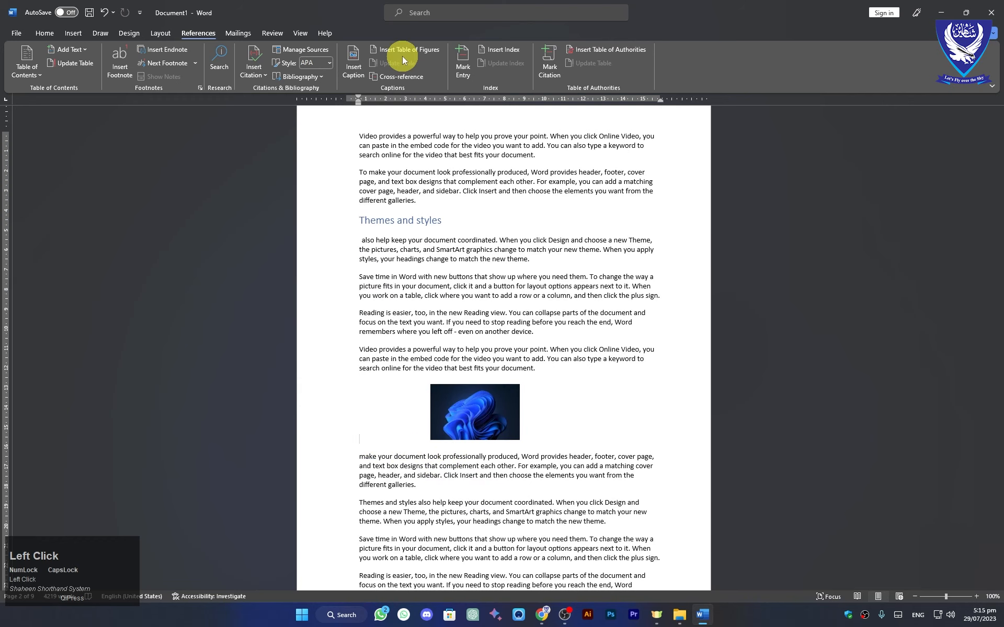
{"action": "left_click", "coordinate": [359, 58]}
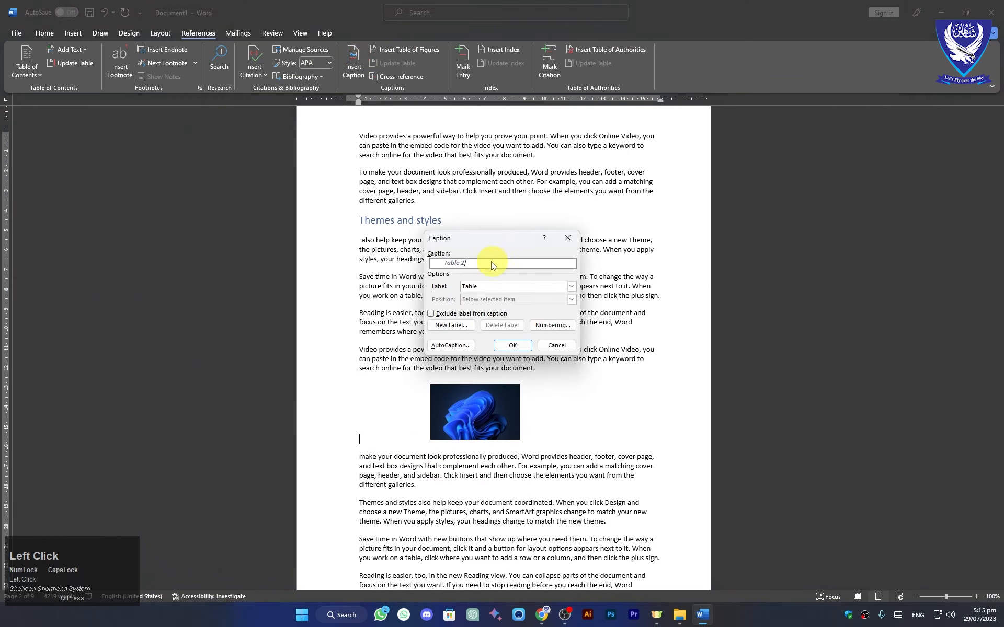
{"action": "left_click", "coordinate": [571, 287]}
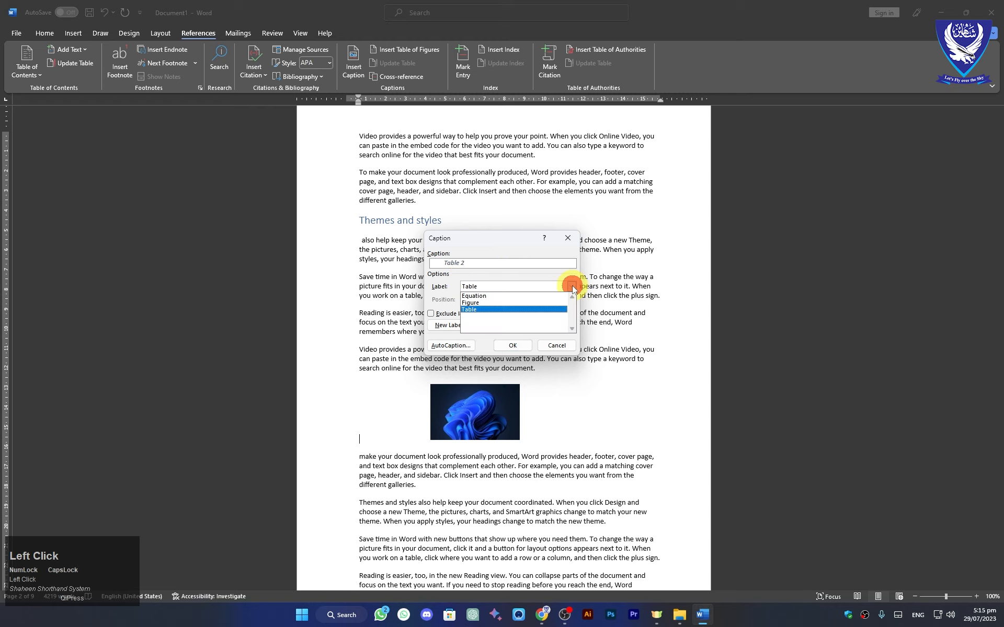
{"action": "left_click", "coordinate": [495, 303]}
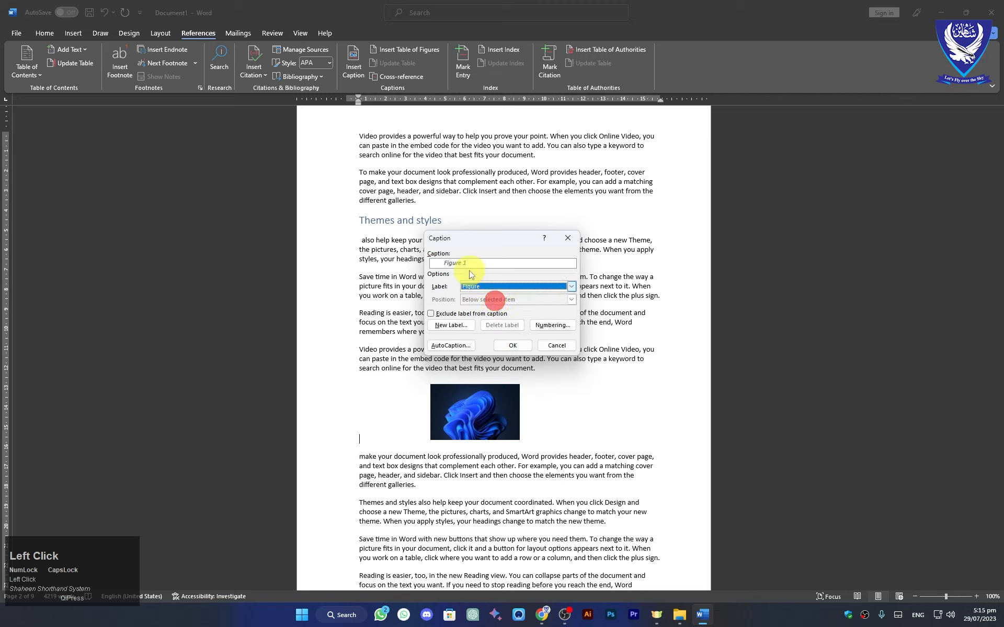
{"action": "left_click", "coordinate": [469, 266]}
{"action": "type", "text": "F"}
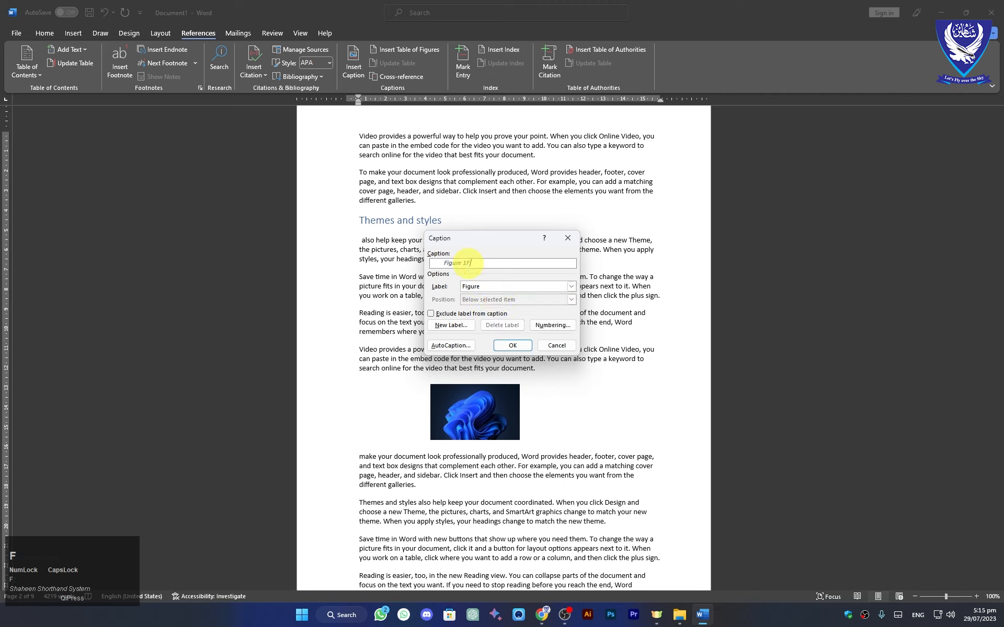
{"action": "key", "text": "BackSpace"}
{"action": "type", "text": "F"}
{"action": "key", "text": "BackSpace"}
{"action": "left_click", "coordinate": [512, 346]}
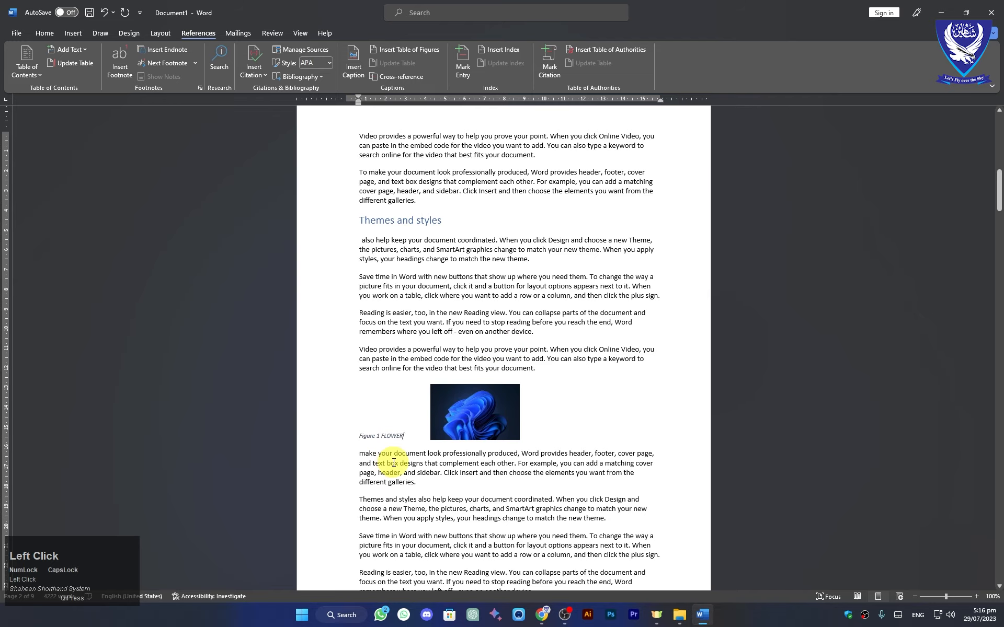
- Insert a caption below the five-column table on page 3 with the Table label and the text STAFF ATTENDANCE
{"action": "scroll", "coordinate": [421, 455], "scroll_direction": "down", "scroll_amount": 5}
{"action": "scroll", "coordinate": [421, 455], "scroll_direction": "down", "scroll_amount": 15}
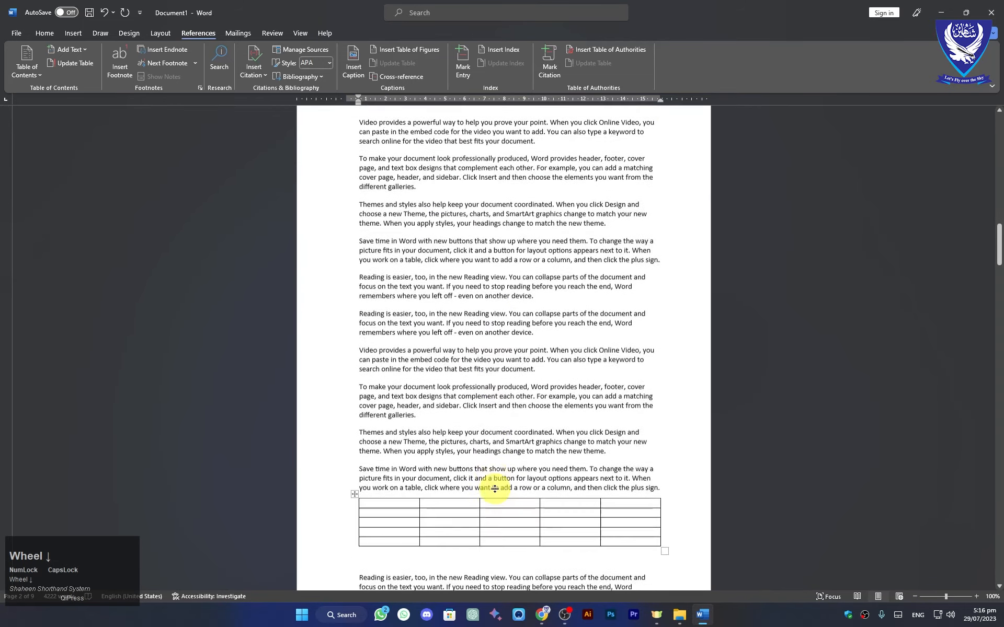
{"action": "left_click", "coordinate": [363, 487]}
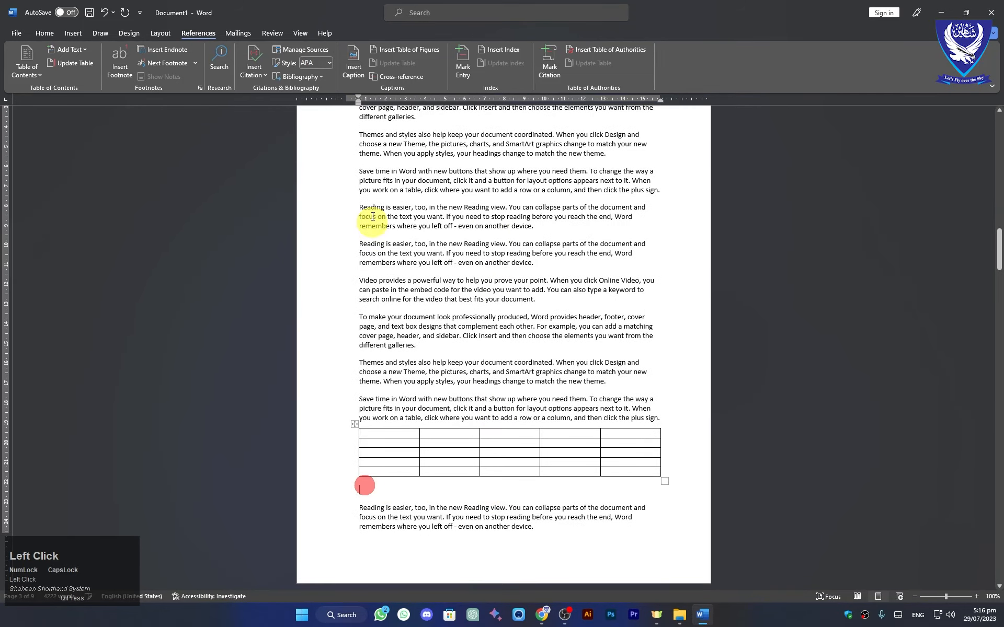
{"action": "left_click", "coordinate": [353, 44]}
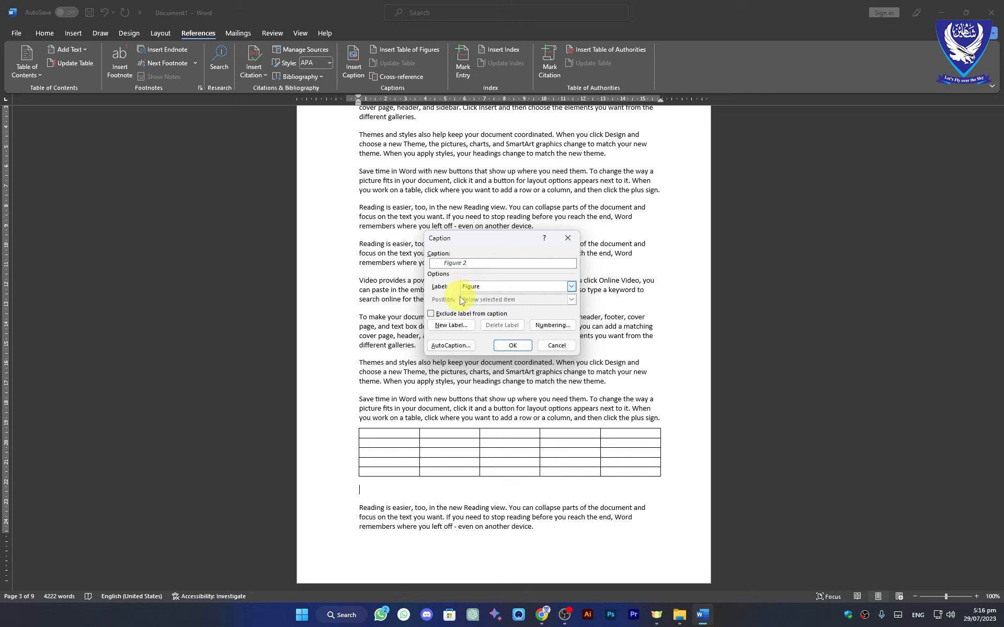
{"action": "left_click", "coordinate": [571, 287]}
{"action": "left_click", "coordinate": [501, 310]}
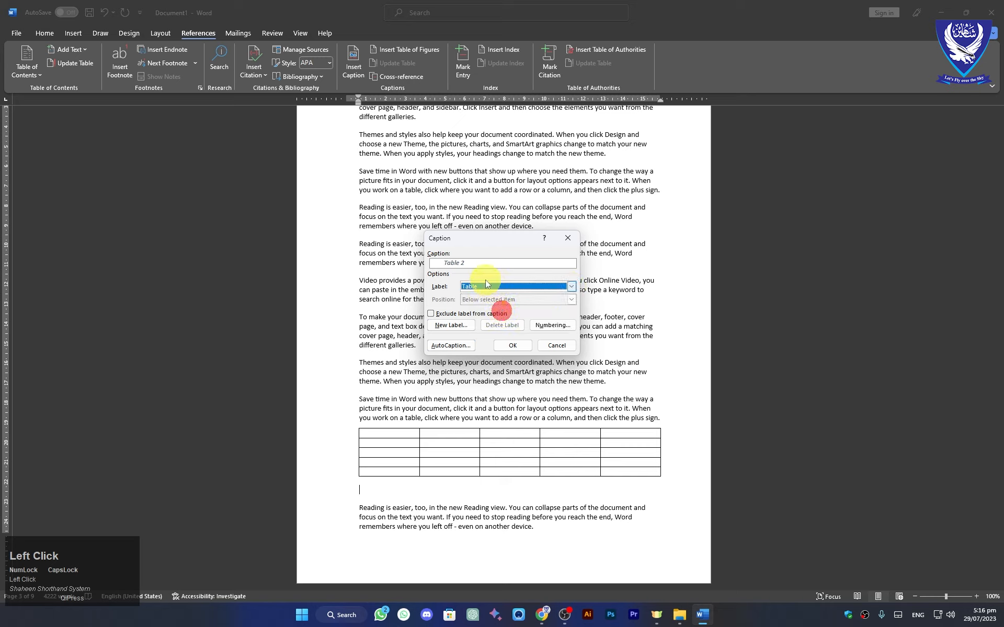
{"action": "left_click", "coordinate": [471, 264]}
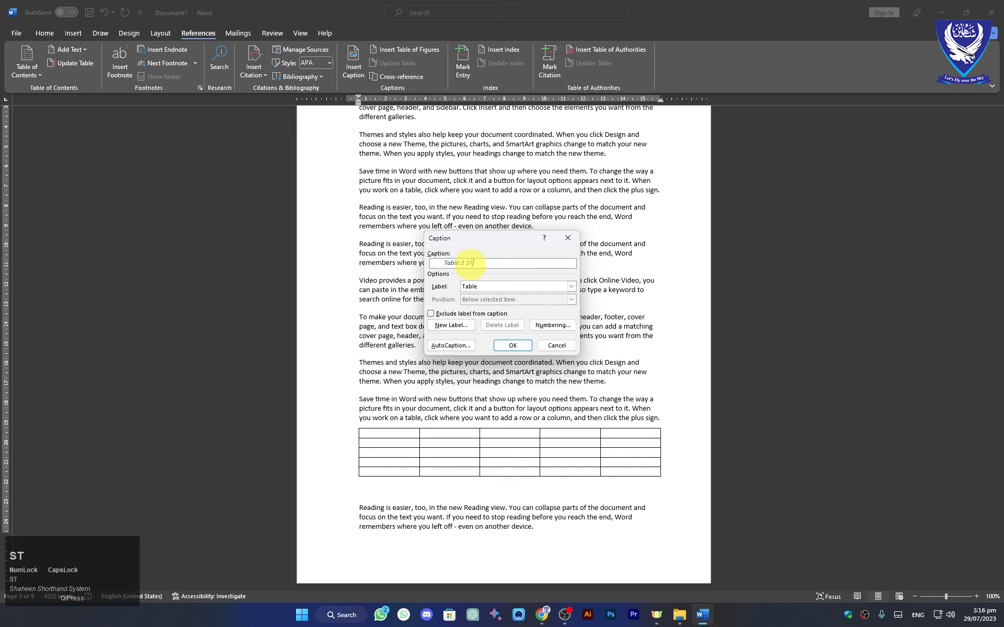
{"action": "type", "text": "STAFF ATTENDANCE"}
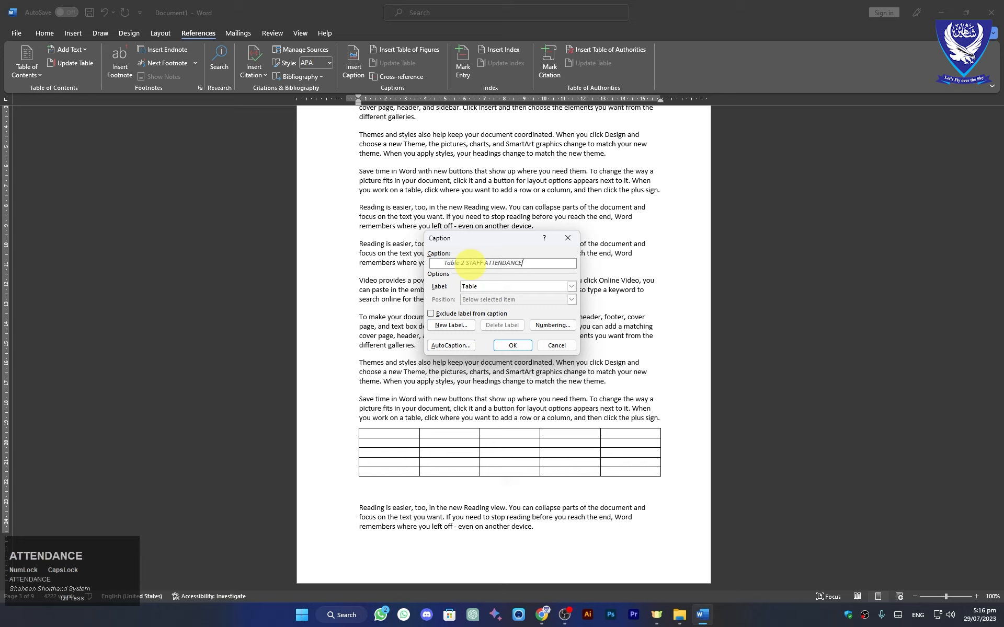
{"action": "left_click", "coordinate": [510, 346]}
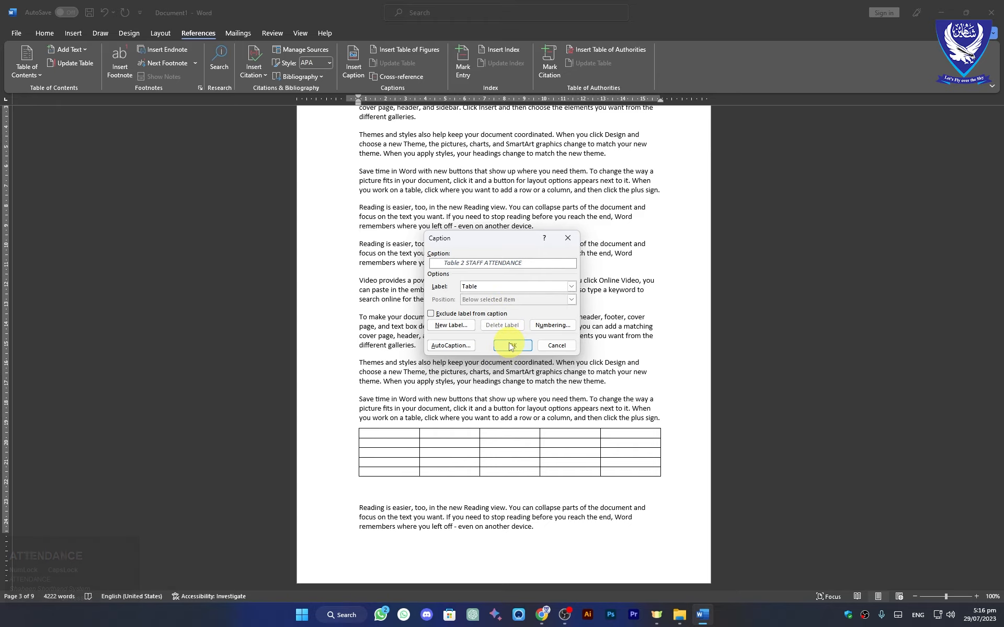
- Insert a caption below the blue heart shape on page 4 with the Figure label and the text HEART
{"action": "scroll", "coordinate": [509, 342], "scroll_direction": "down", "scroll_amount": 10}
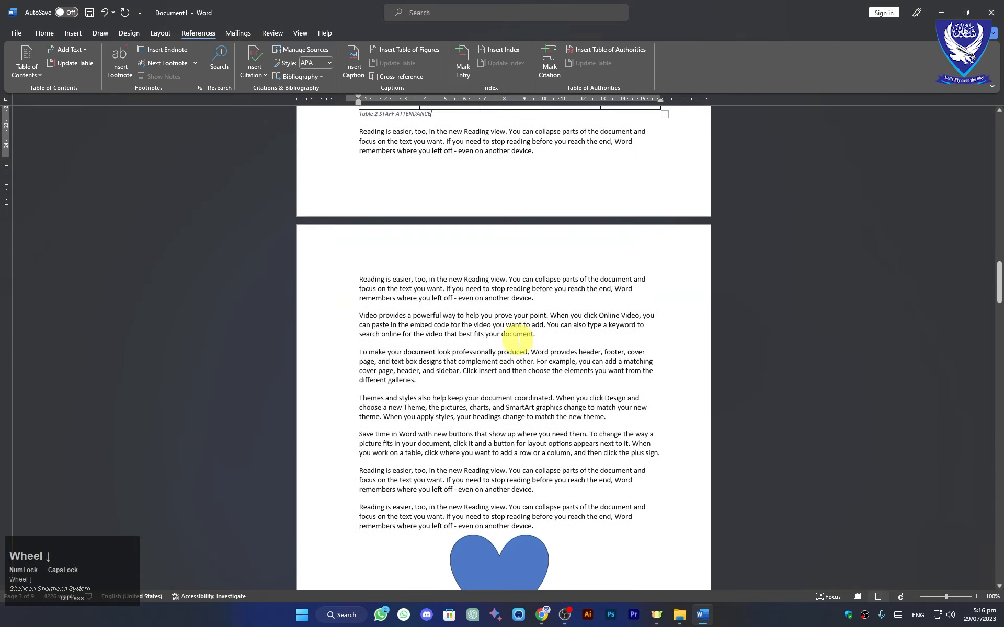
{"action": "scroll", "coordinate": [517, 340], "scroll_direction": "down", "scroll_amount": 3}
{"action": "left_click", "coordinate": [383, 414]}
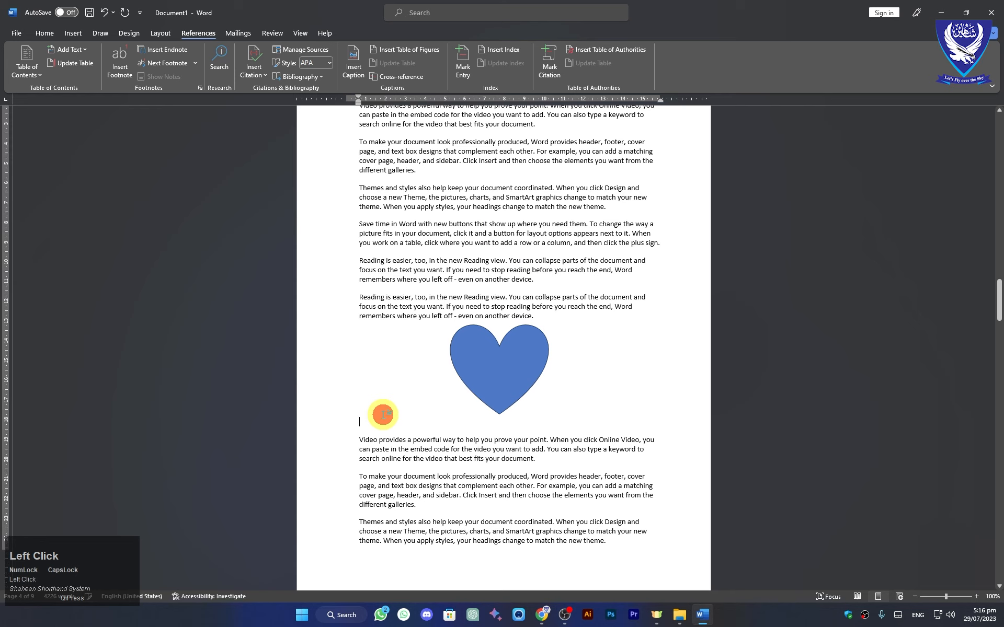
{"action": "left_click", "coordinate": [354, 65]}
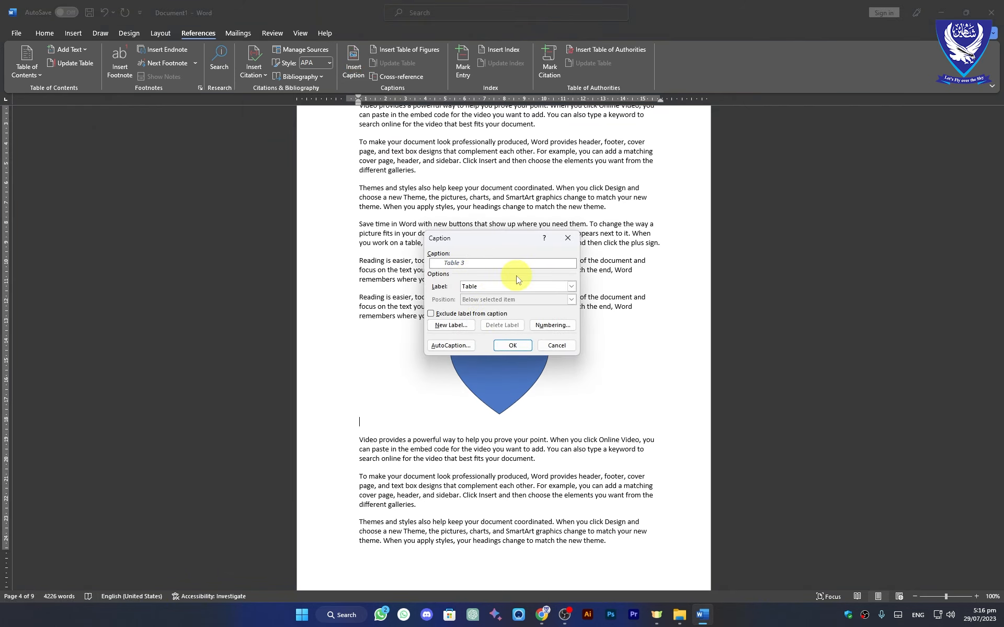
{"action": "left_click", "coordinate": [570, 286]}
{"action": "left_click", "coordinate": [473, 302]}
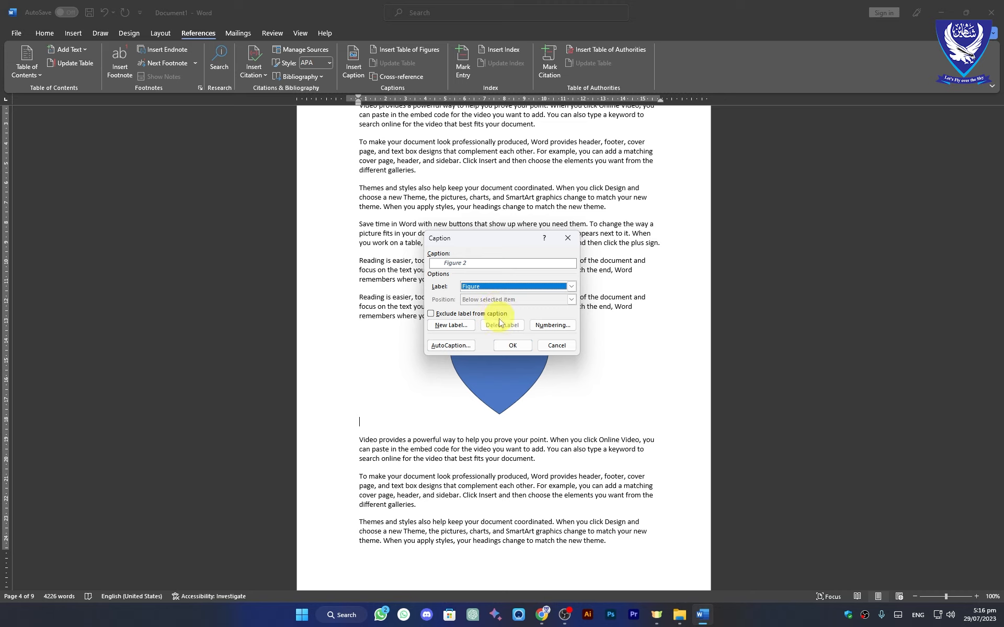
{"action": "left_click", "coordinate": [473, 268]}
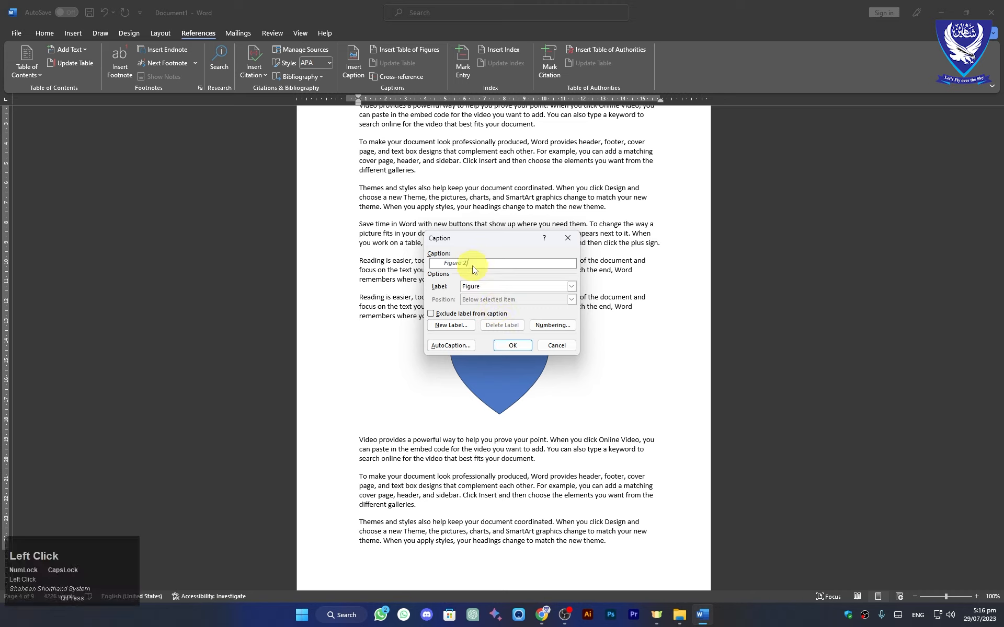
{"action": "type", "text": "HEART"}
{"action": "left_click", "coordinate": [511, 347]}
- Insert a caption below the binomial expansion equation on page 6 with the Equation label and the text SUM
{"action": "scroll", "coordinate": [533, 387], "scroll_direction": "down", "scroll_amount": 5}
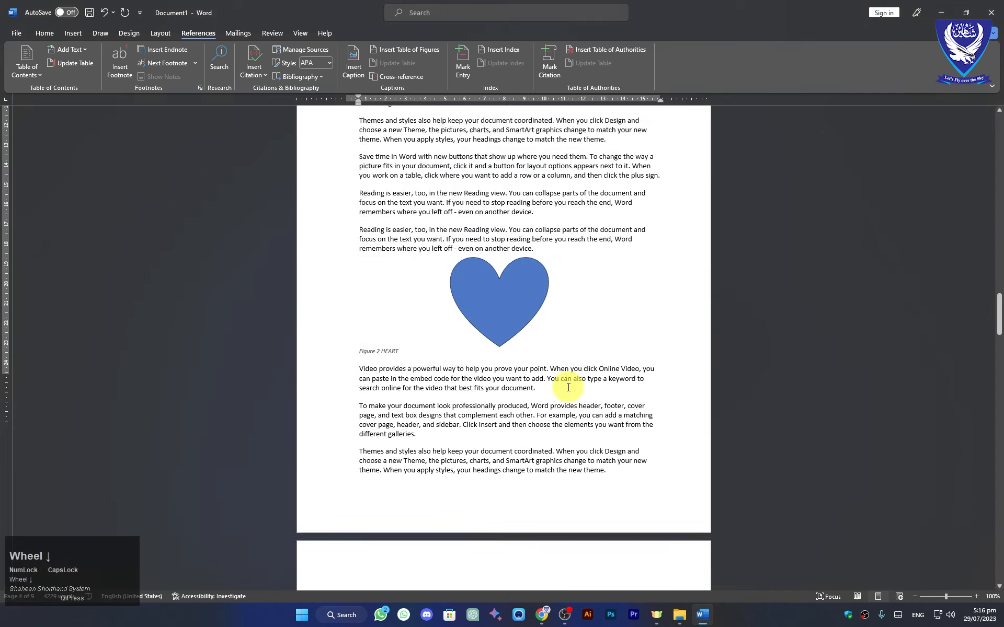
{"action": "scroll", "coordinate": [562, 391], "scroll_direction": "down", "scroll_amount": 15}
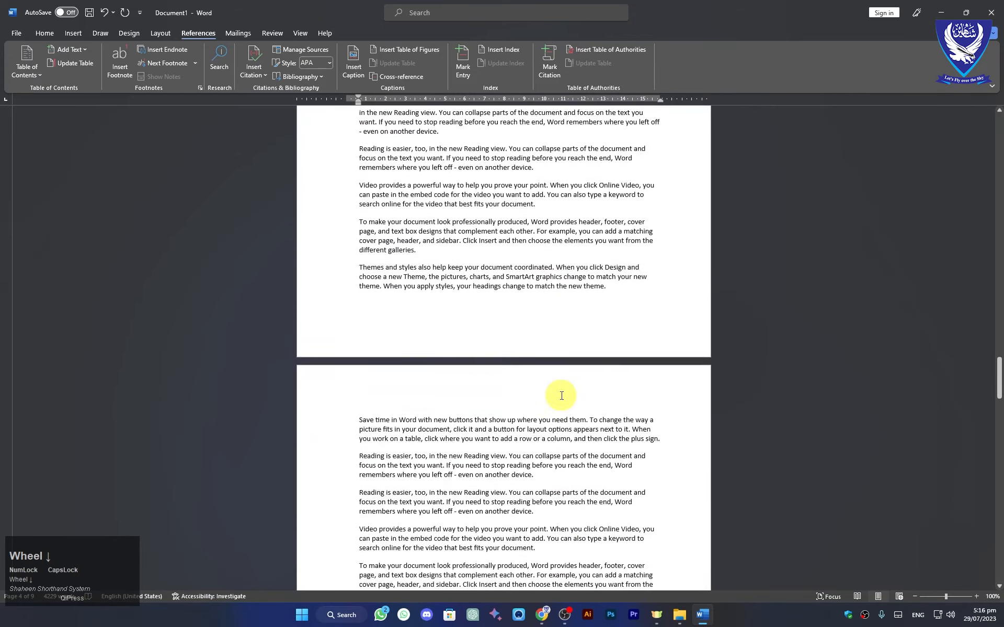
{"action": "scroll", "coordinate": [562, 397], "scroll_direction": "down", "scroll_amount": 5}
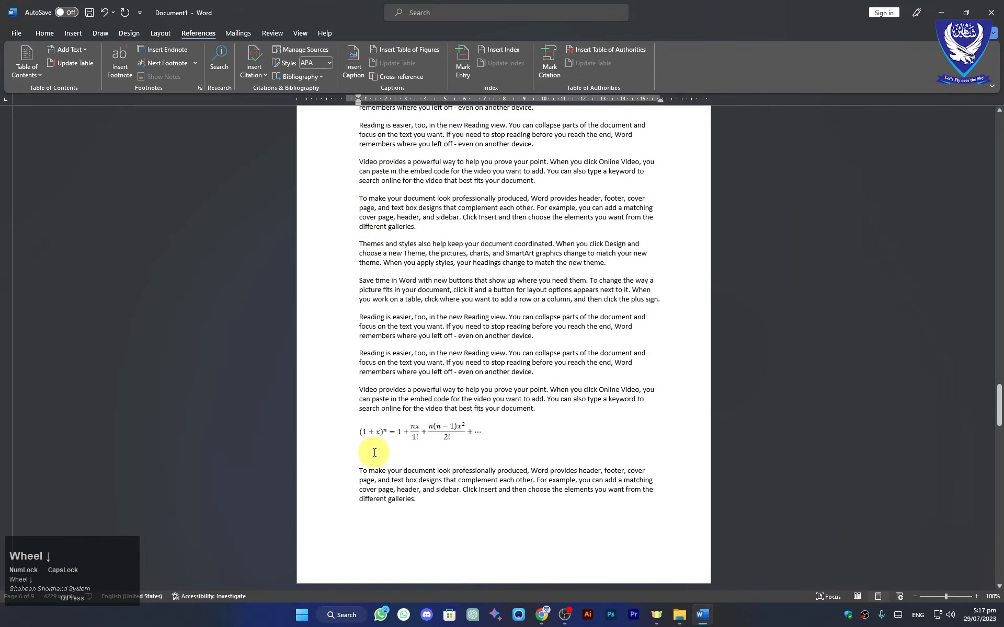
{"action": "left_click", "coordinate": [373, 452]}
{"action": "left_click", "coordinate": [350, 67]}
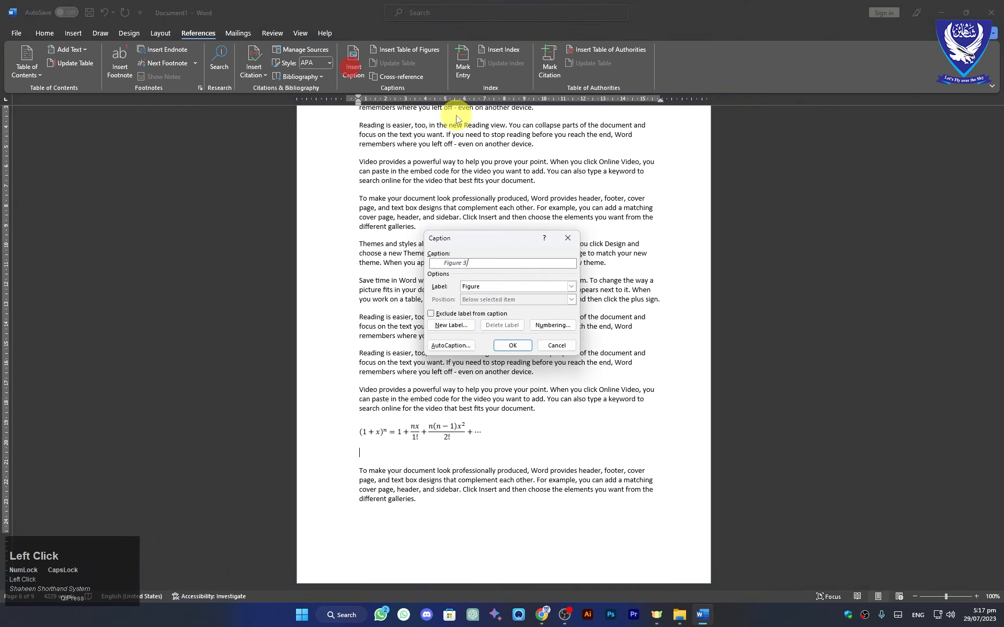
{"action": "left_click", "coordinate": [571, 286]}
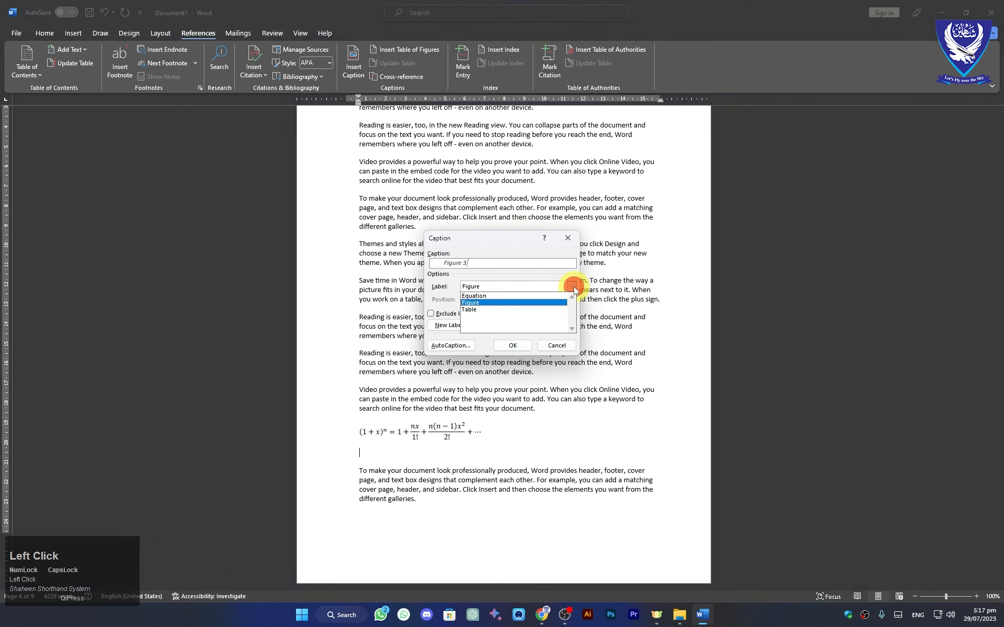
{"action": "left_click", "coordinate": [495, 297]}
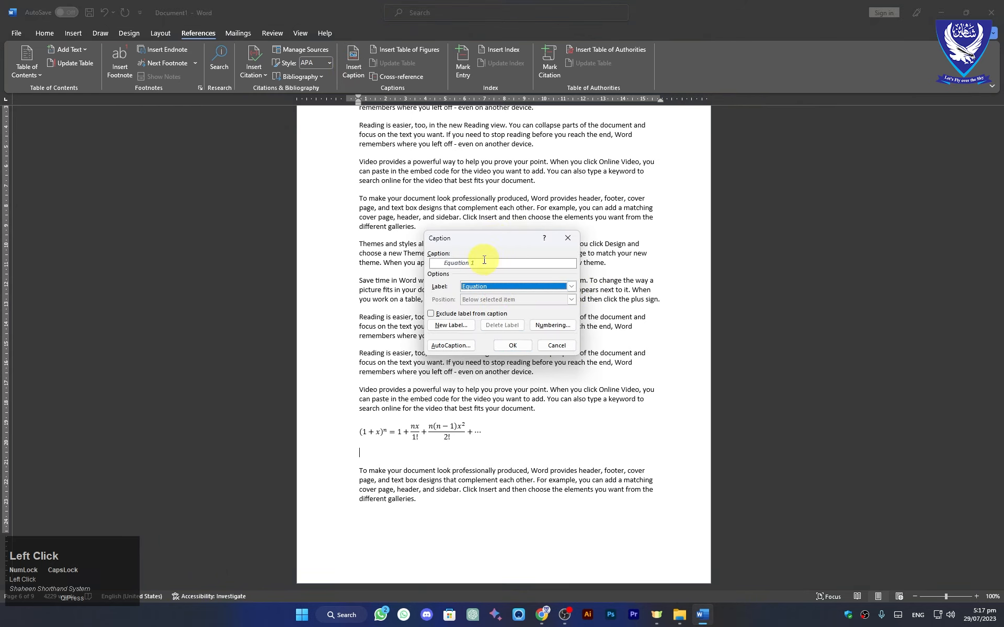
{"action": "left_click", "coordinate": [487, 263]}
{"action": "type", "text": "SUM"}
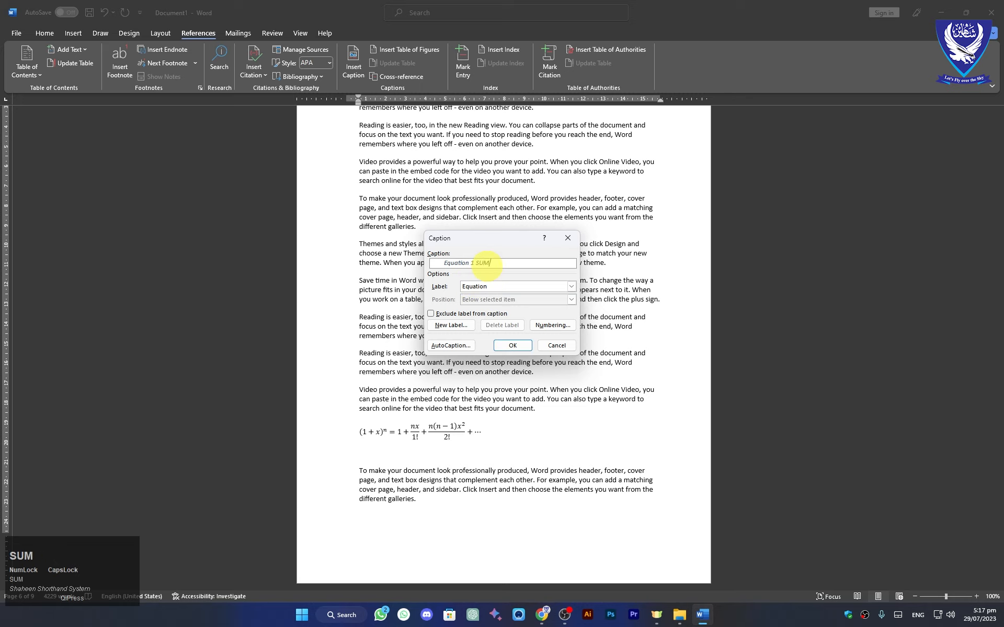
{"action": "left_click", "coordinate": [512, 345]}
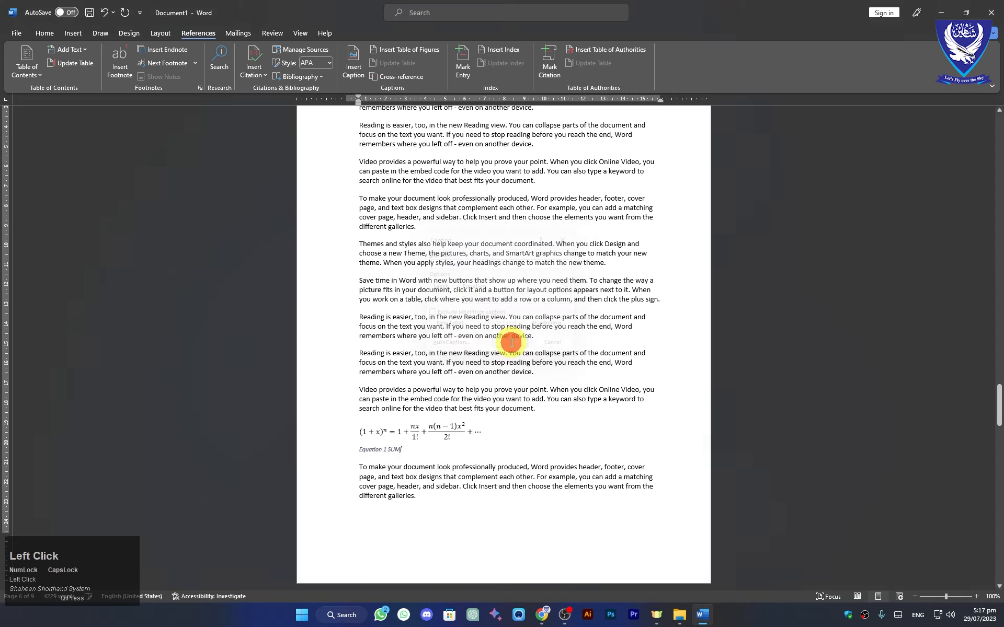
- Insert a caption on a new line below the quadratic formula on page 8 with the Equation label and the text Q EQU
{"action": "scroll", "coordinate": [487, 433], "scroll_direction": "down", "scroll_amount": 2}
{"action": "scroll", "coordinate": [487, 434], "scroll_direction": "down", "scroll_amount": 15}
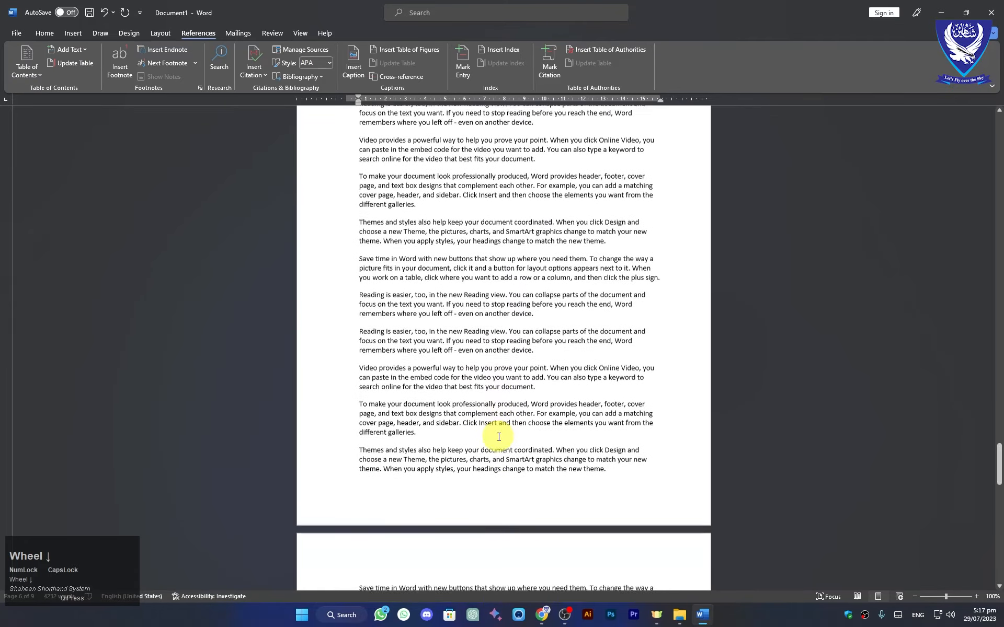
{"action": "scroll", "coordinate": [499, 437], "scroll_direction": "down", "scroll_amount": 1}
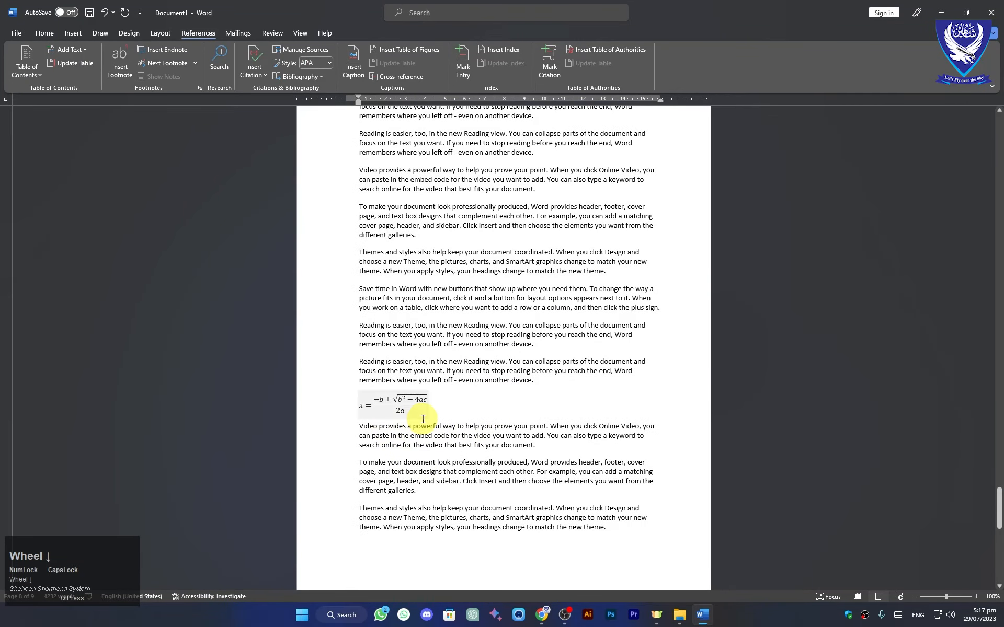
{"action": "left_click", "coordinate": [436, 409]}
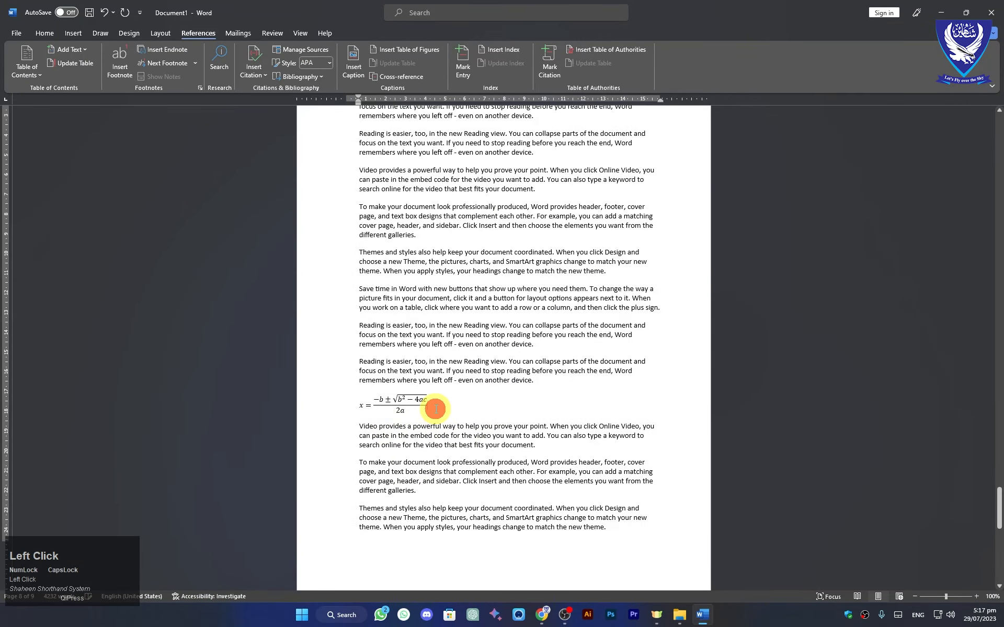
{"action": "key", "text": "Return"}
{"action": "left_click", "coordinate": [358, 59]}
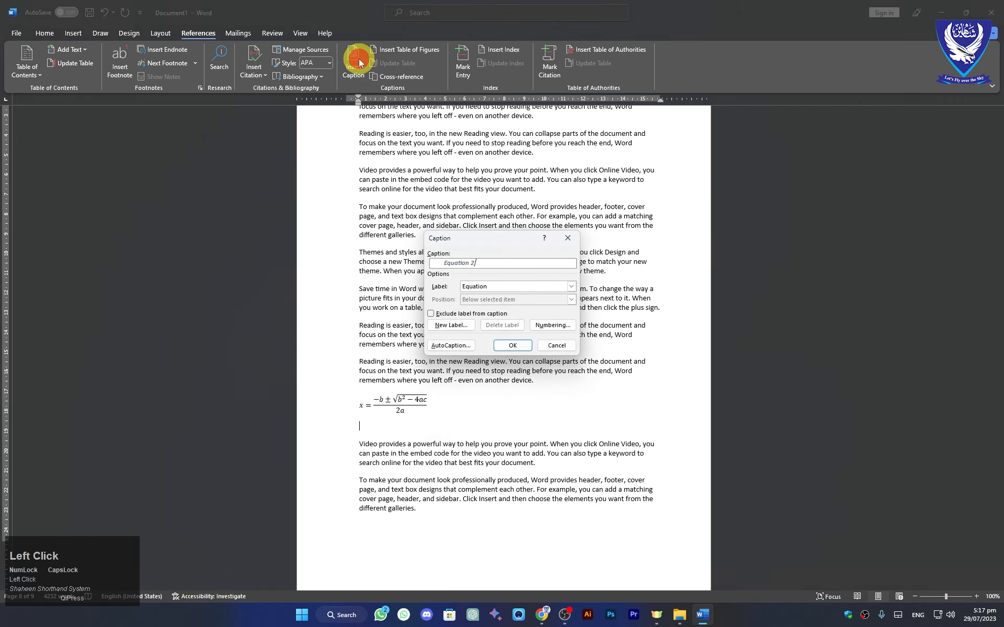
{"action": "left_click", "coordinate": [485, 263]}
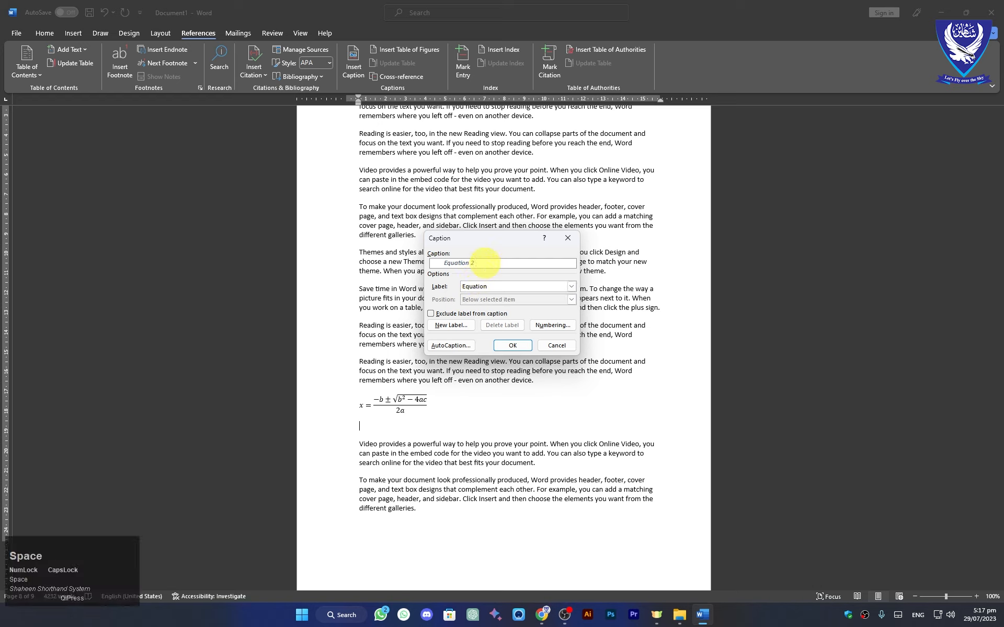
{"action": "type", "text": "Q EQU"}
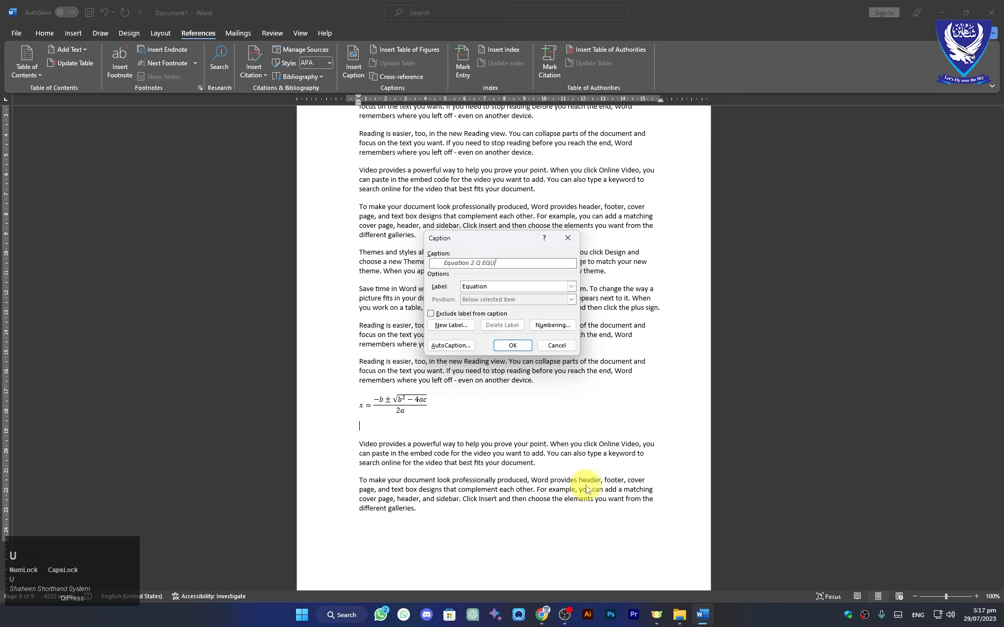
{"action": "left_click", "coordinate": [512, 345]}
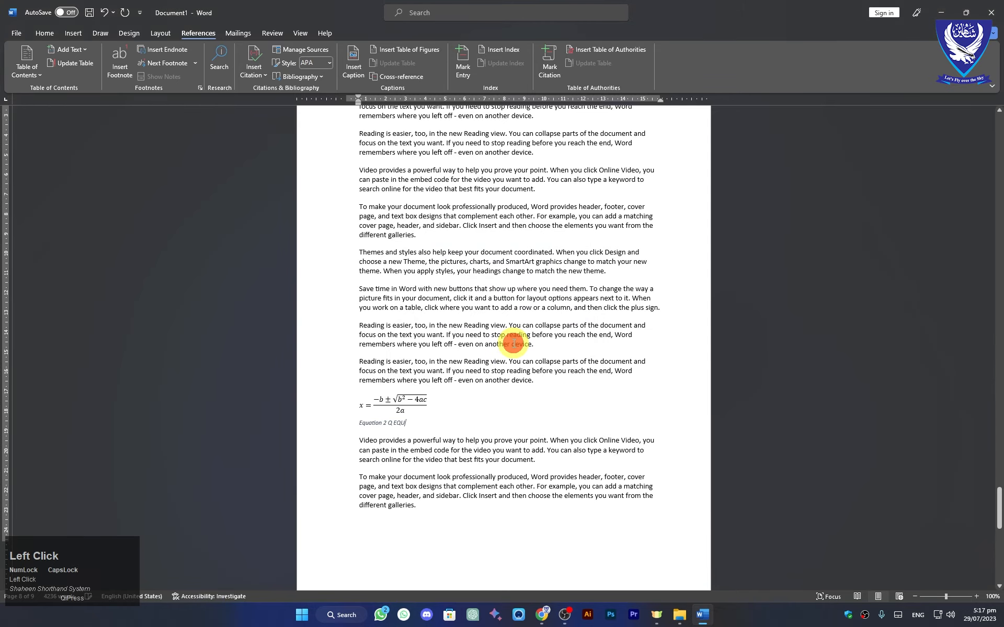
- Create a new caption label named CHART from the start of the document
{"action": "scroll", "coordinate": [474, 444], "scroll_direction": "down", "scroll_amount": 4}
{"action": "scroll", "coordinate": [475, 444], "scroll_direction": "down", "scroll_amount": 3}
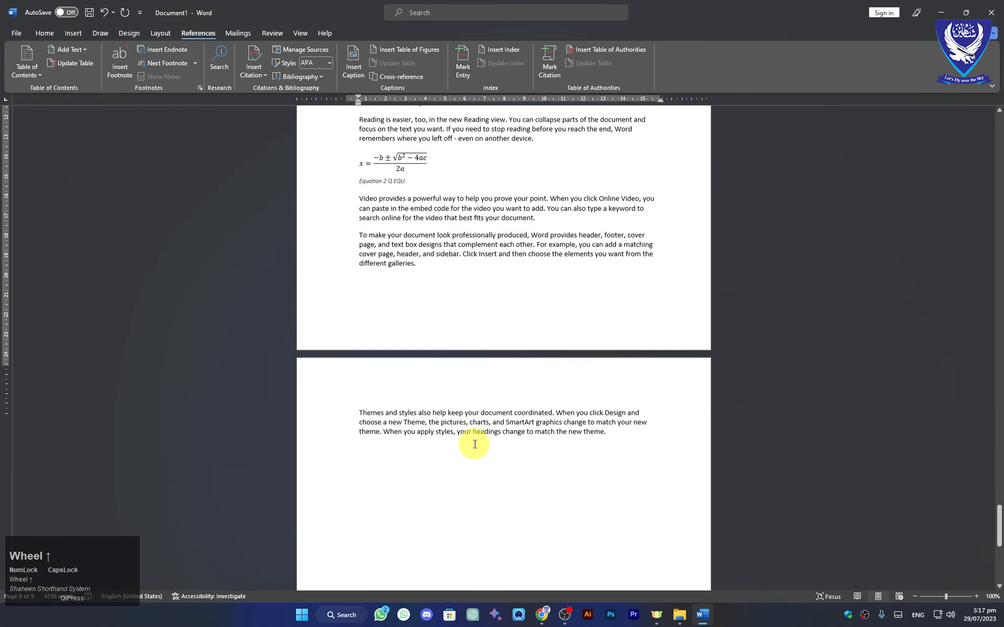
{"action": "key", "text": "ctrl+Home"}
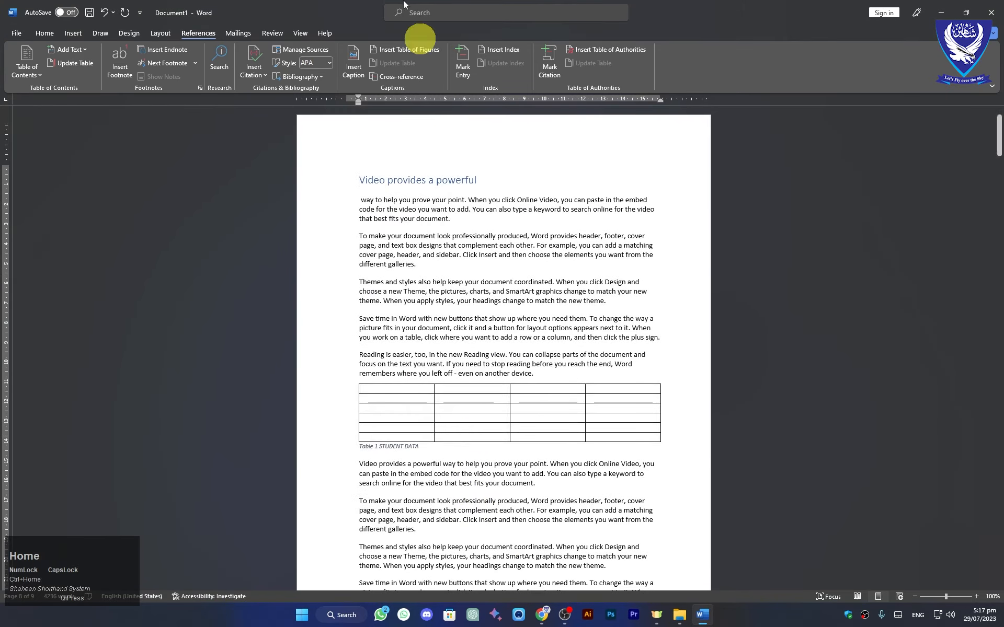
{"action": "left_click", "coordinate": [354, 61]}
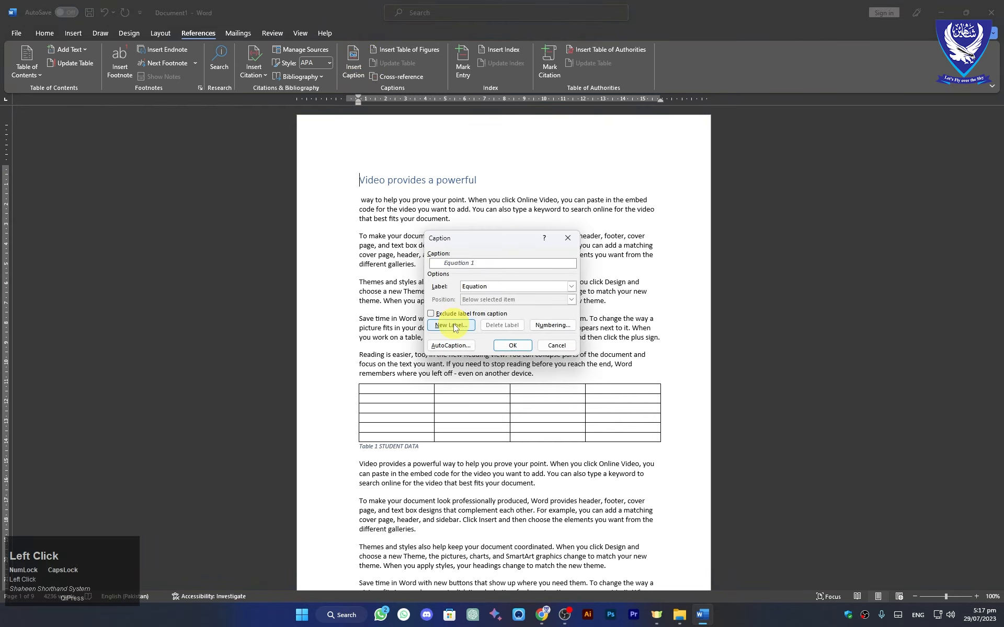
{"action": "left_click", "coordinate": [572, 286]}
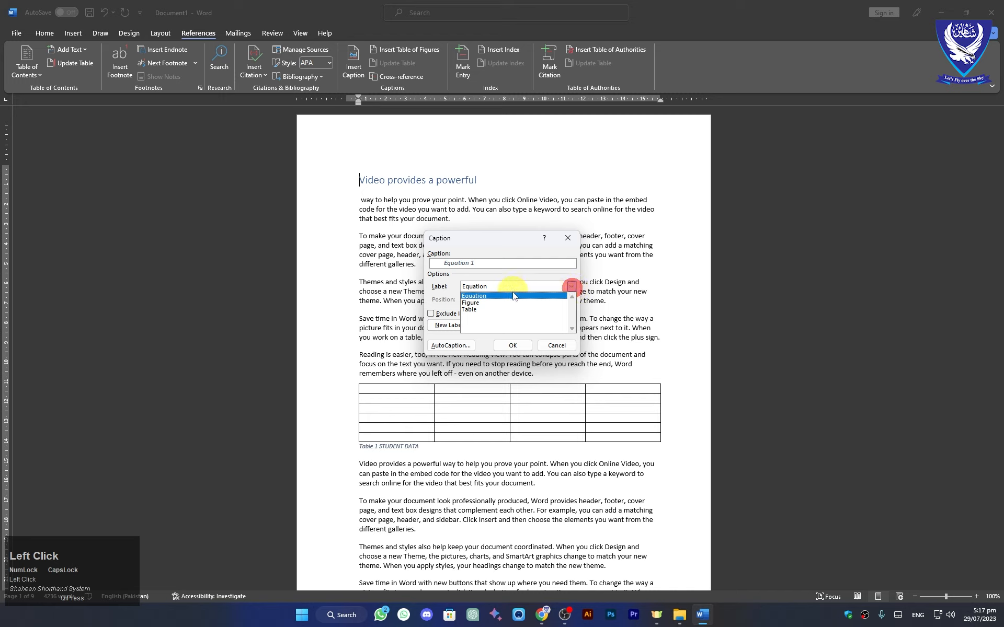
{"action": "left_click", "coordinate": [571, 291]}
{"action": "left_click", "coordinate": [443, 324]}
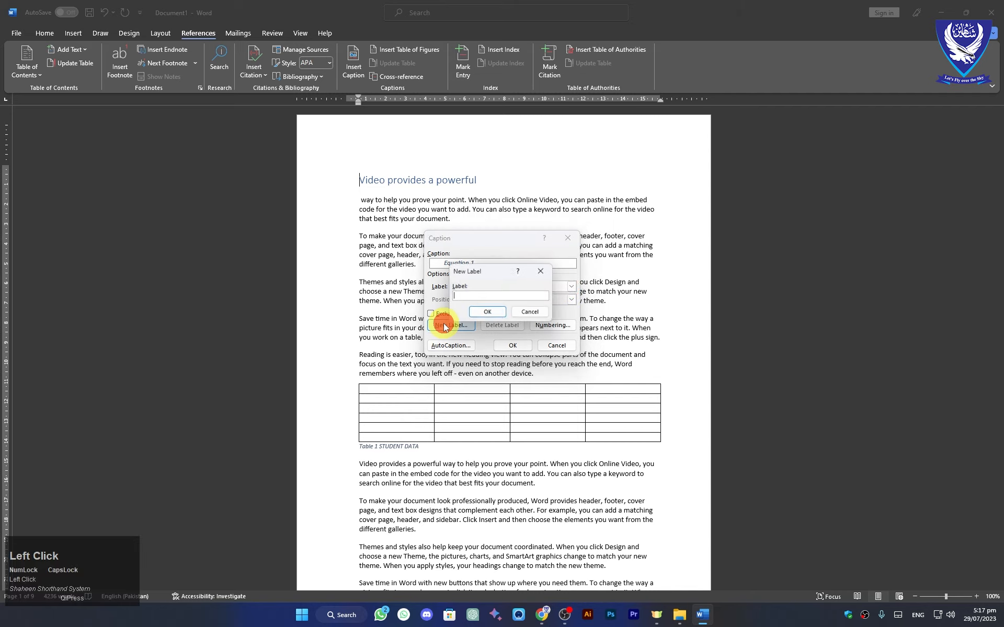
{"action": "left_click", "coordinate": [468, 297]}
{"action": "type", "text": "CHA"}
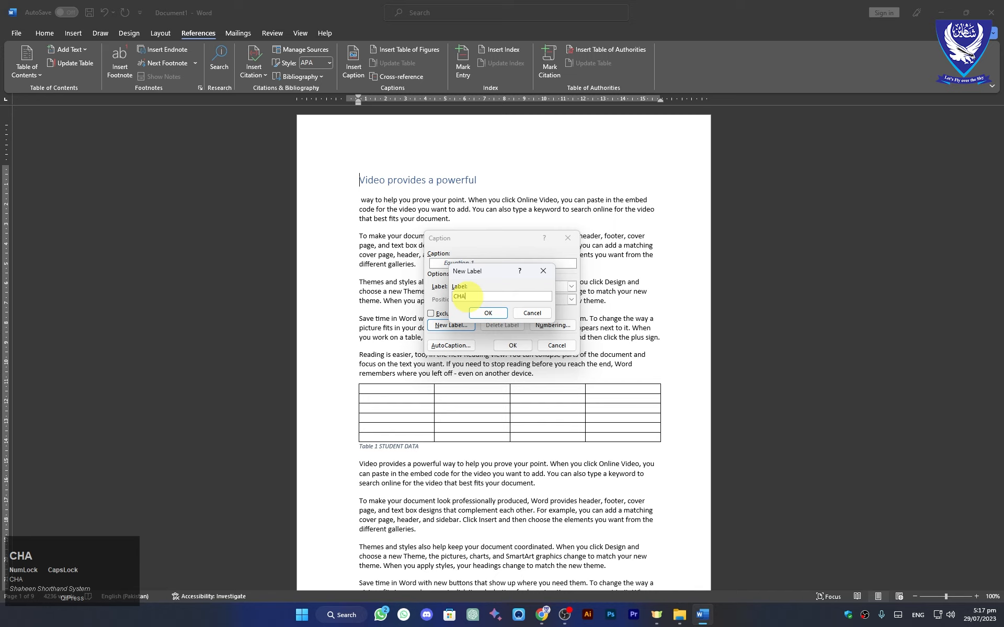
{"action": "type", "text": "RT"}
{"action": "left_click", "coordinate": [476, 312]}
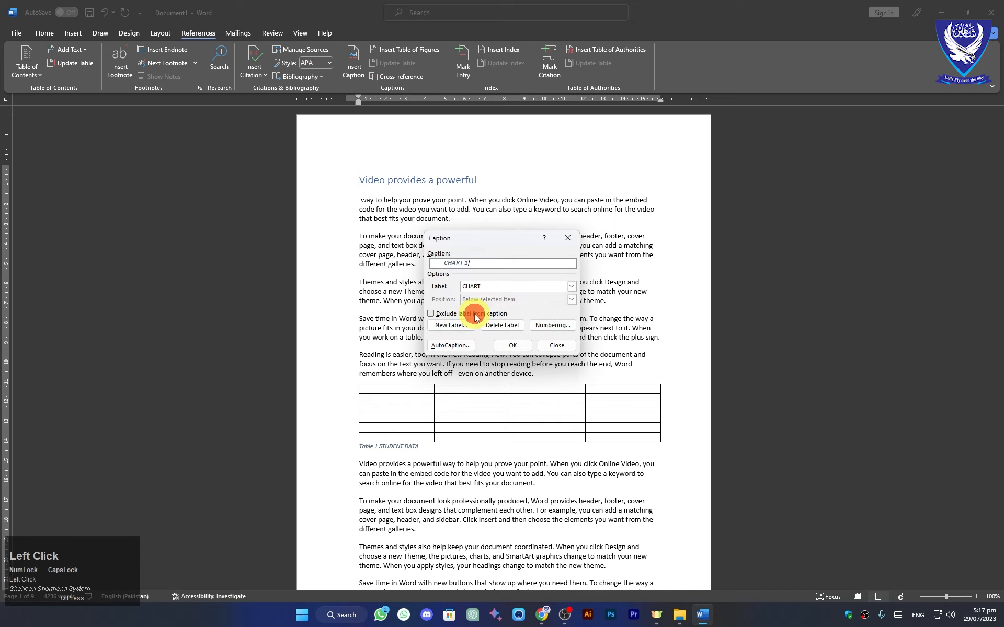
- Delete the custom CHART caption label and close the caption settings without inserting a caption
{"action": "left_click", "coordinate": [571, 286]}
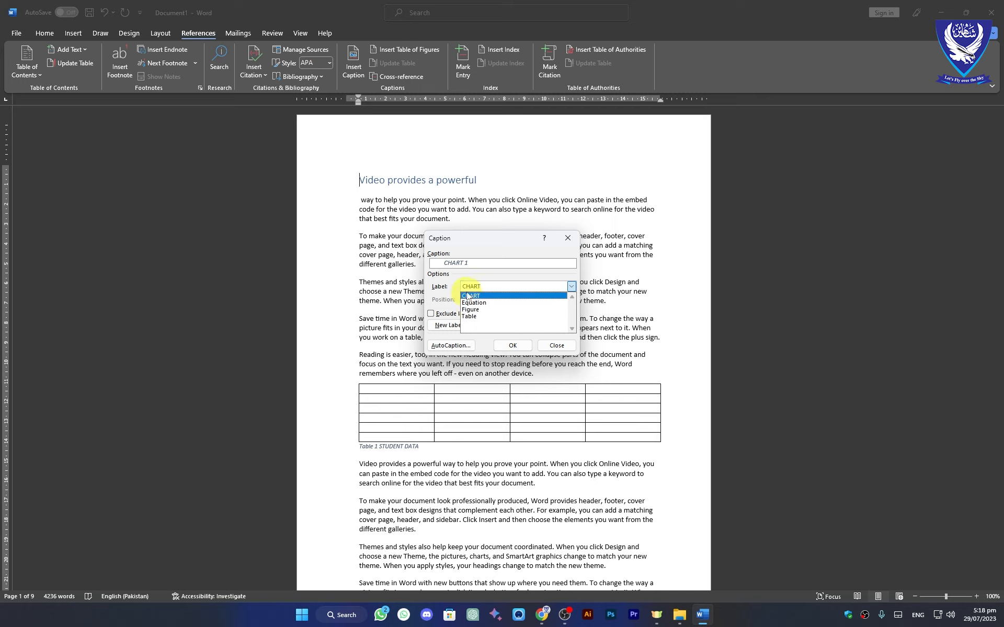
{"action": "left_click", "coordinate": [569, 287]}
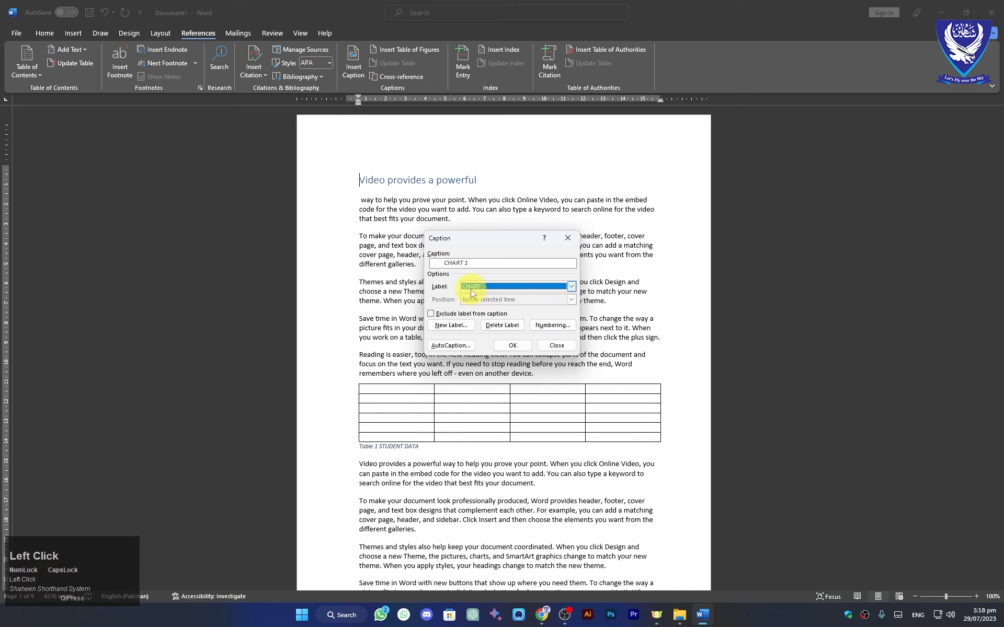
{"action": "left_click", "coordinate": [497, 326]}
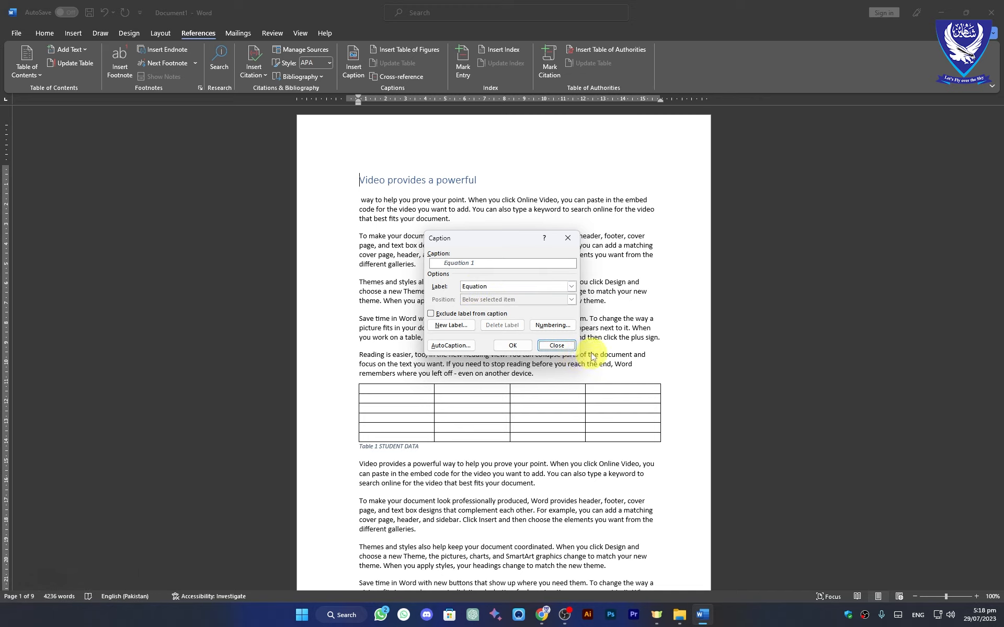
{"action": "left_click", "coordinate": [555, 347]}
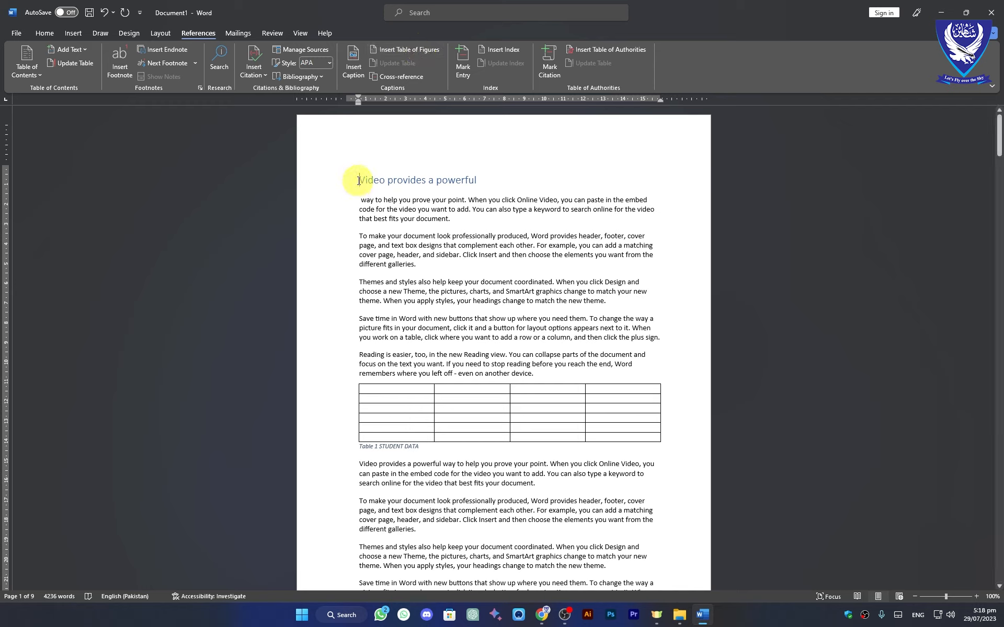
- Add a blank page before the document's first heading and enter TABLE at its start
{"action": "key", "text": "ctrl"}
{"action": "key", "text": "ctrl+Return"}
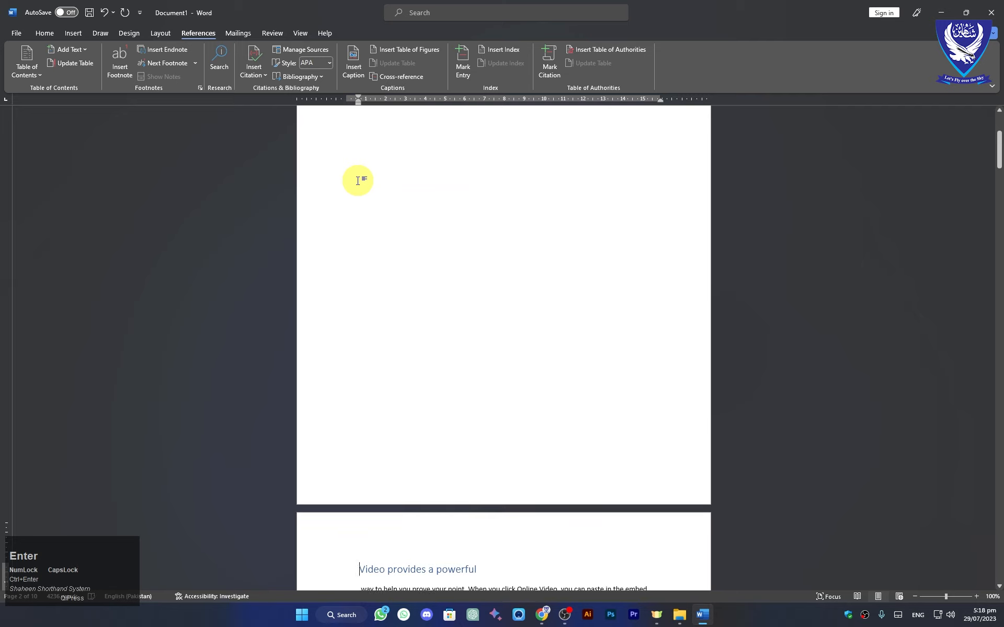
{"action": "key", "text": "ctrl+Home"}
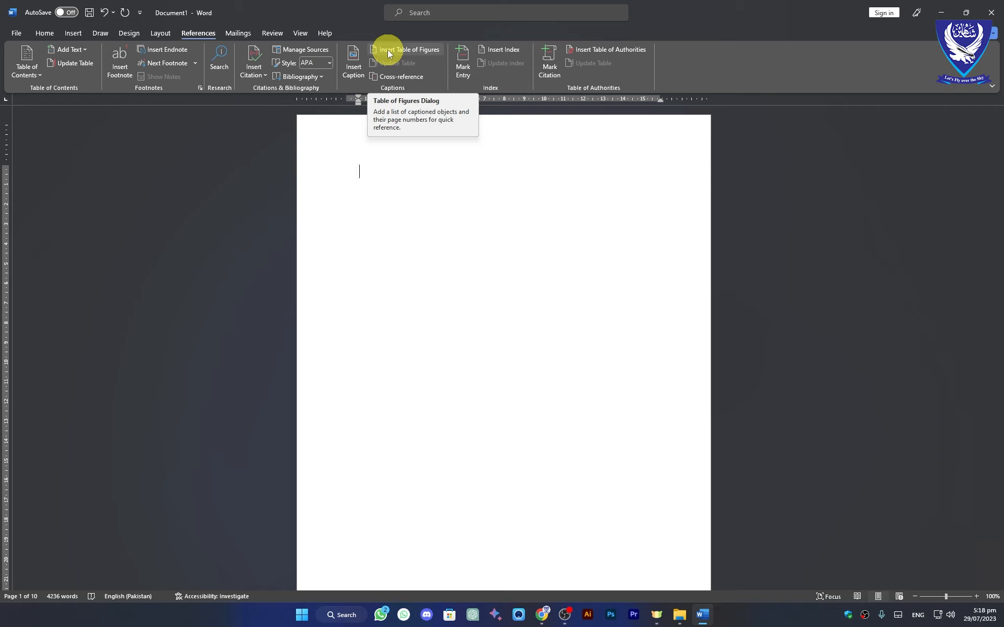
{"action": "type", "text": "TABLE"}
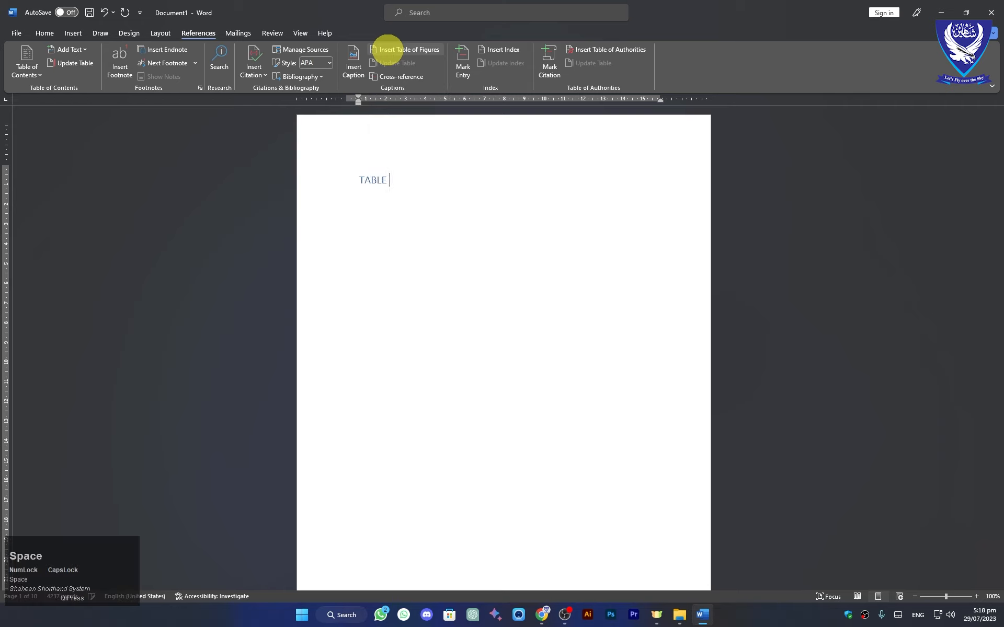
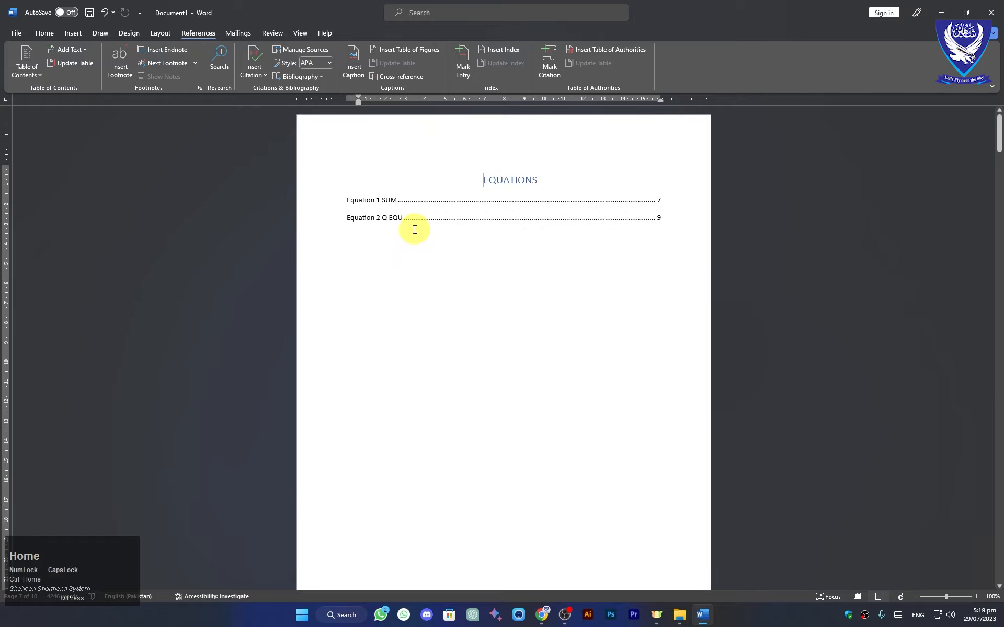
- Follow the Equation 2 entry in the list of equations to its caption and return to the document's start
{"action": "left_click", "coordinate": [379, 222], "text": "ctrl"}
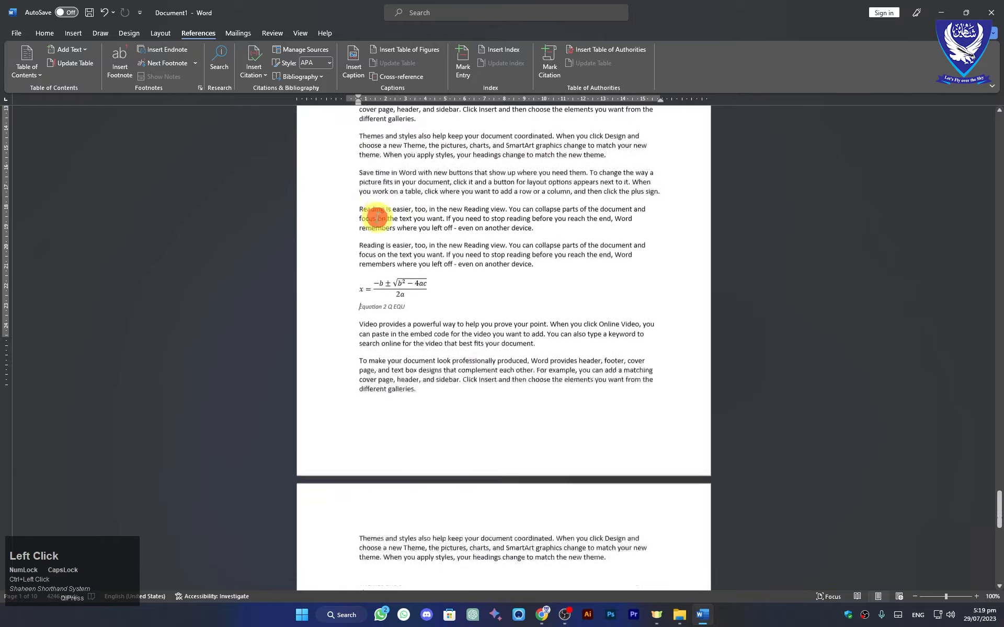
{"action": "key", "text": "ctrl+Home"}
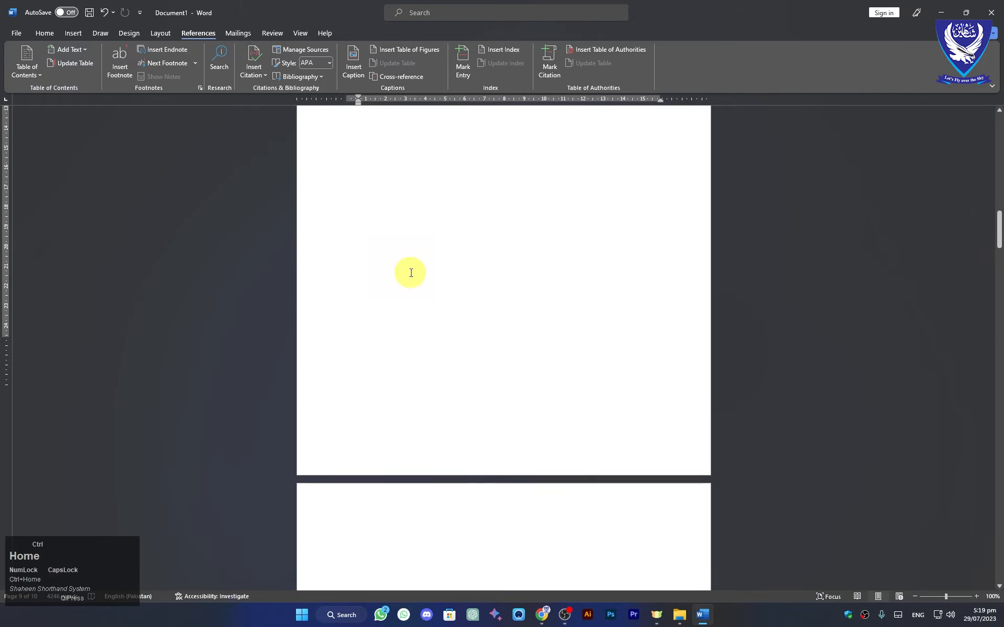
- Copy the EQUATIONS heading and paste it below the list of equations on the first page
{"action": "left_click_drag", "start_coordinate": [545, 180], "coordinate": [481, 178]}
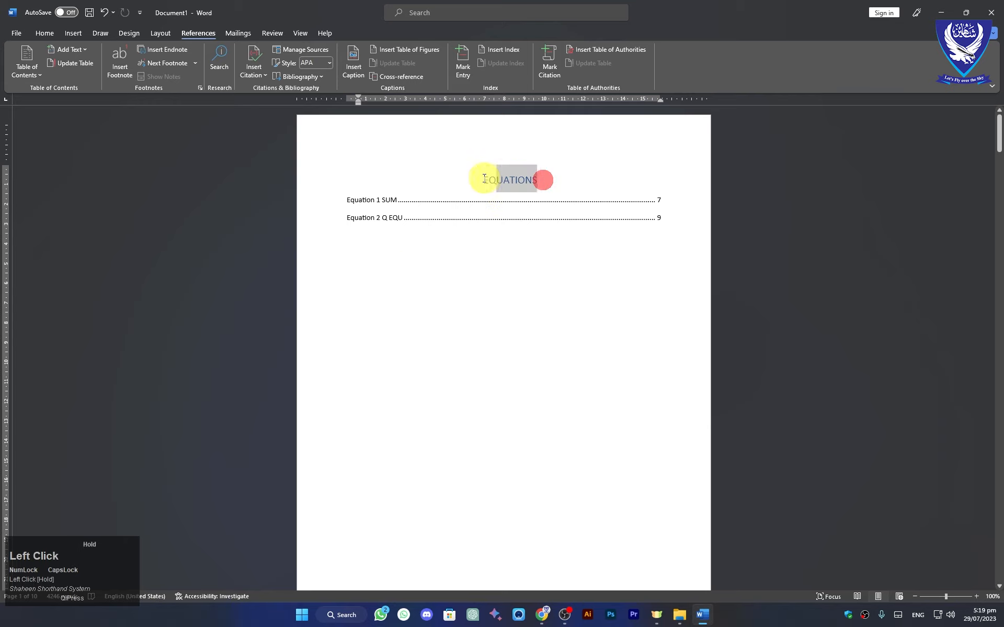
{"action": "key", "text": "ctrl+c"}
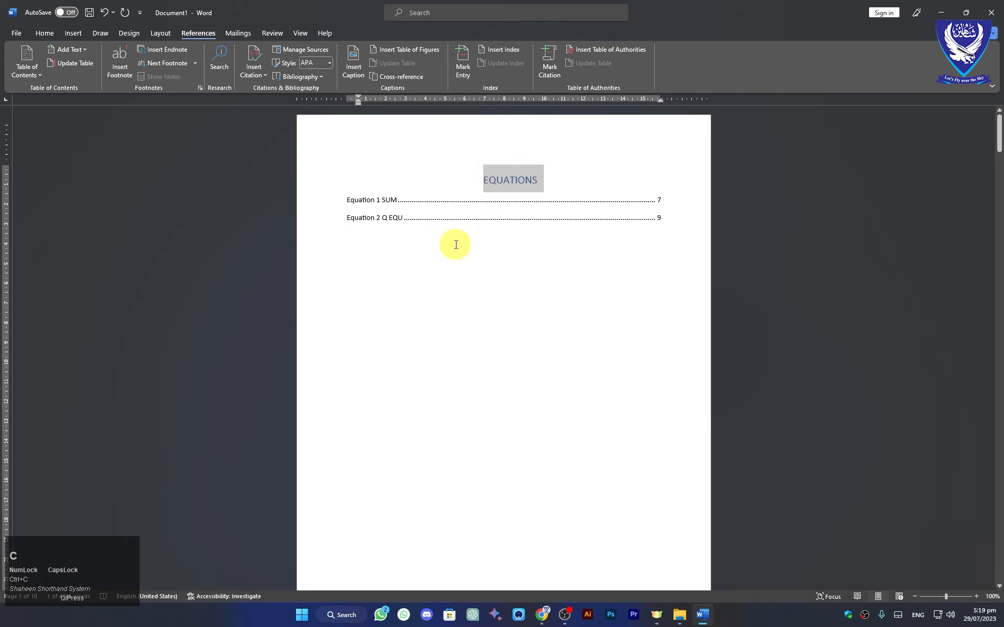
{"action": "left_click", "coordinate": [455, 243]}
{"action": "key", "text": "ctrl+v"}
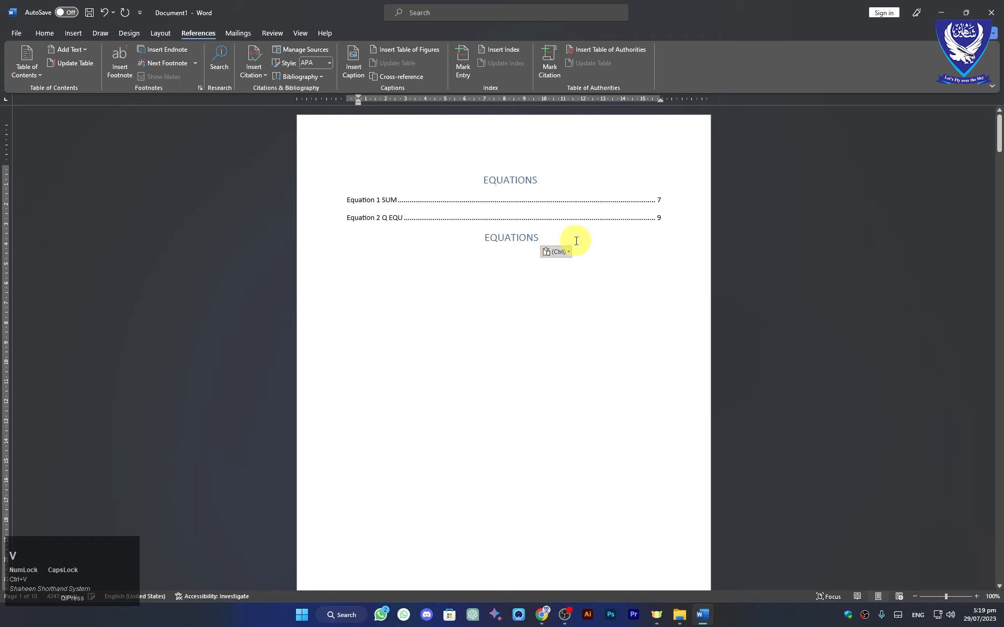
- Replace the duplicate EQUATIONS heading below the list of equations with TABLE OF FIGURES and start a new line under it
{"action": "left_click_drag", "start_coordinate": [544, 238], "coordinate": [467, 238]}
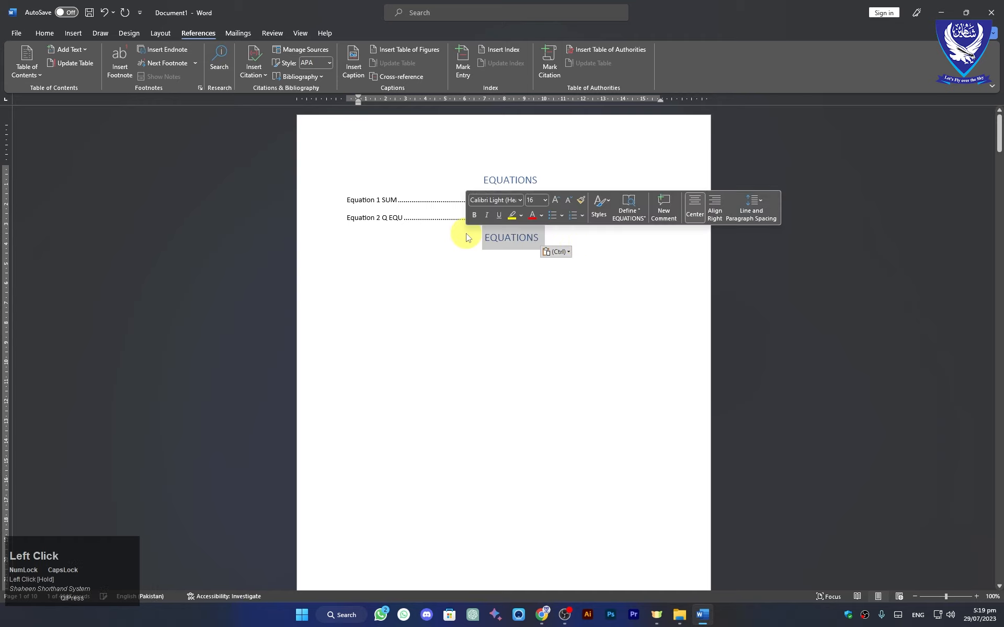
{"action": "key", "text": "BackSpace"}
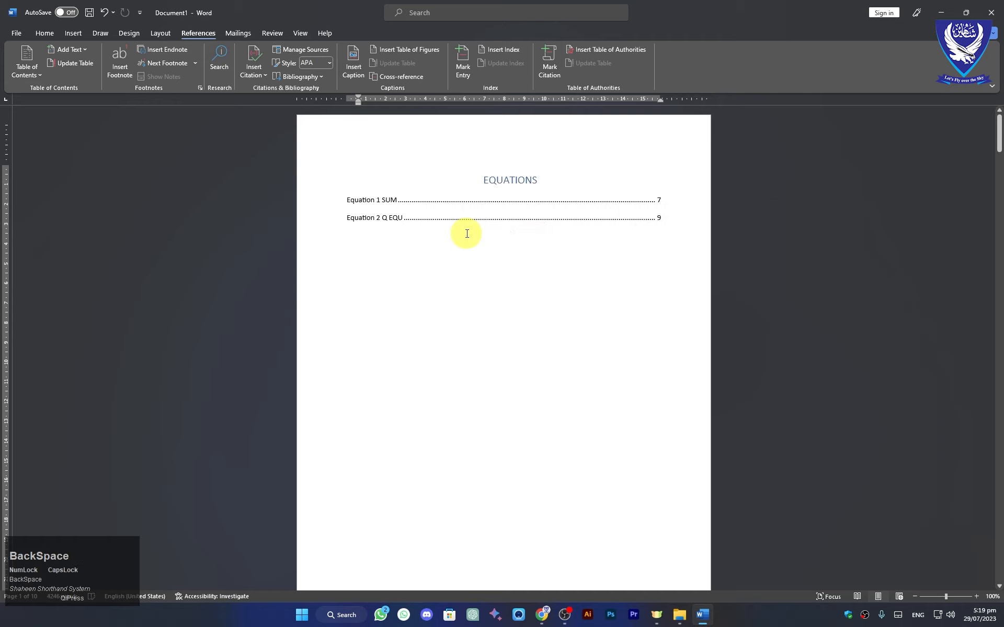
{"action": "type", "text": "TABLE OF F"}
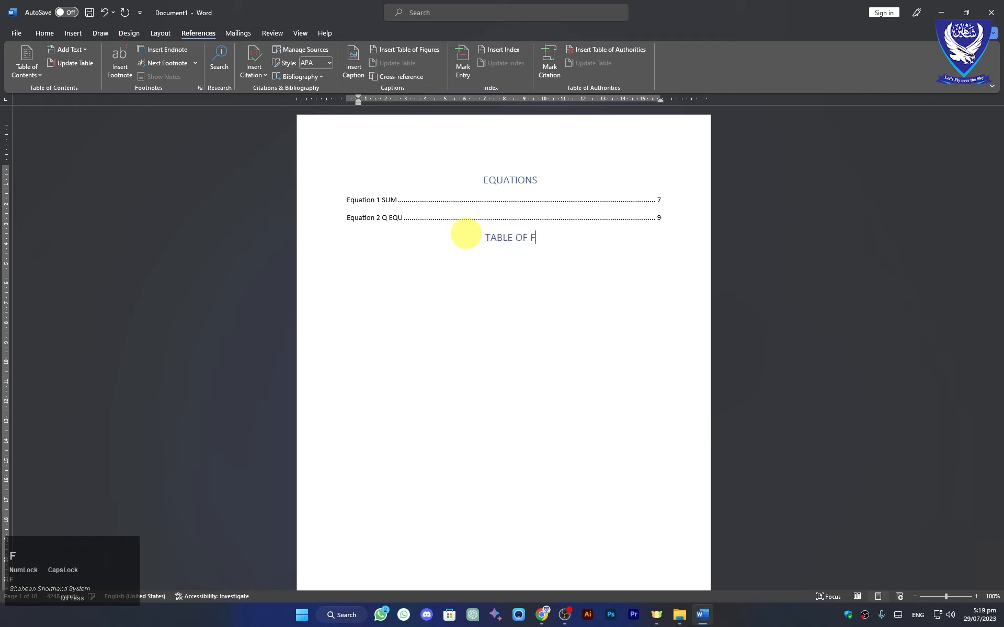
{"action": "type", "text": "IGURES"}
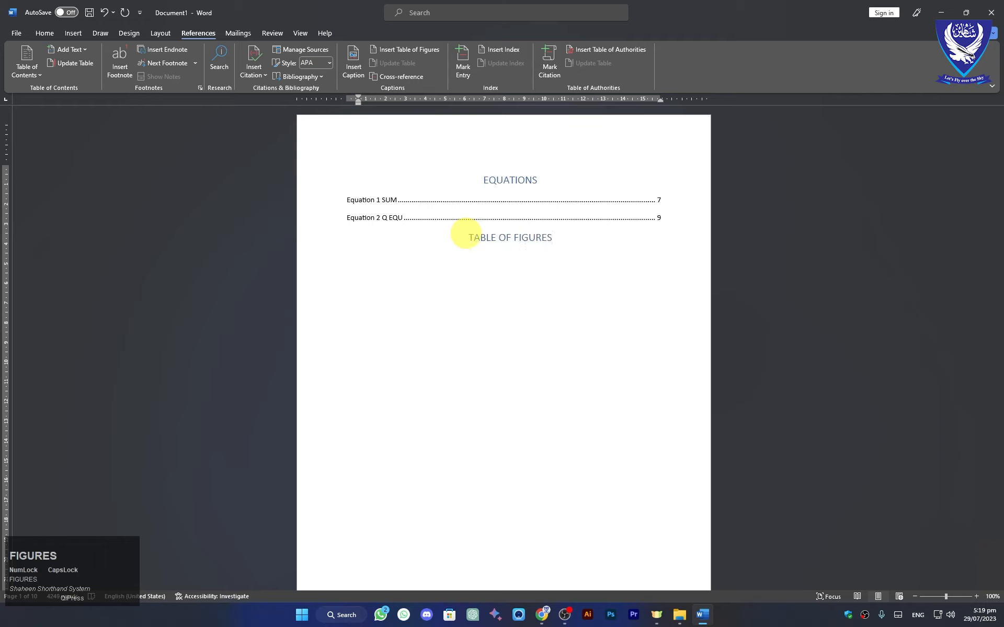
{"action": "key", "text": "Return"}
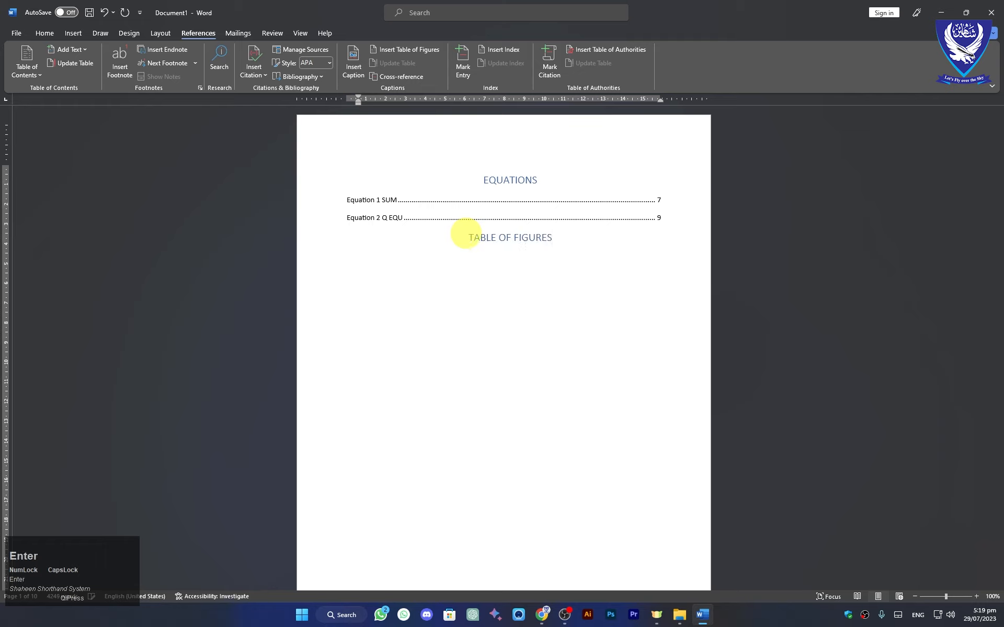
- Insert a table of figures for the Figure caption label under the TABLE OF FIGURES heading
{"action": "left_click", "coordinate": [394, 46]}
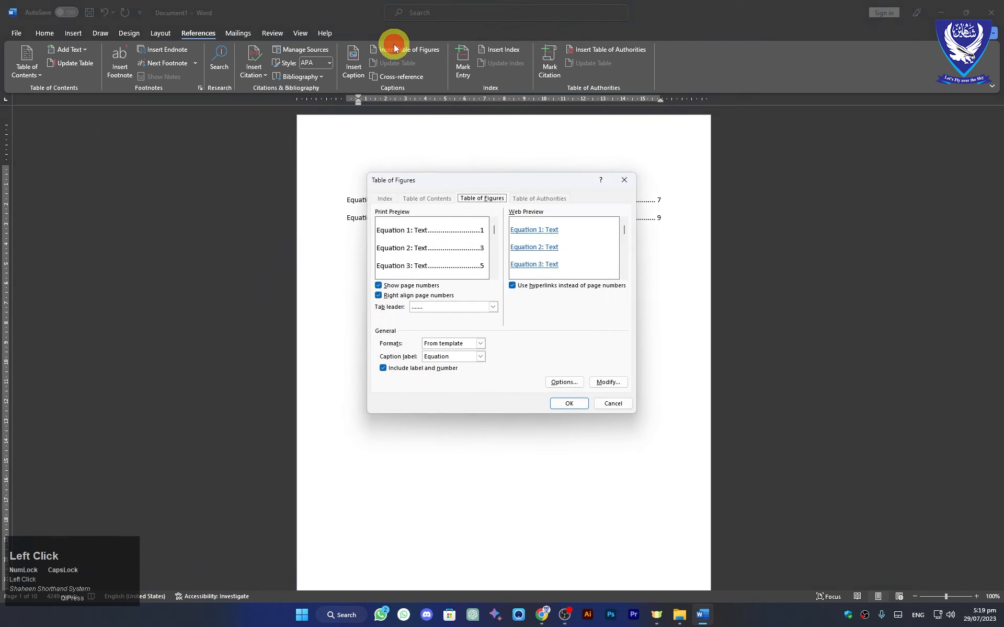
{"action": "left_click", "coordinate": [481, 356]}
{"action": "left_click", "coordinate": [466, 383]}
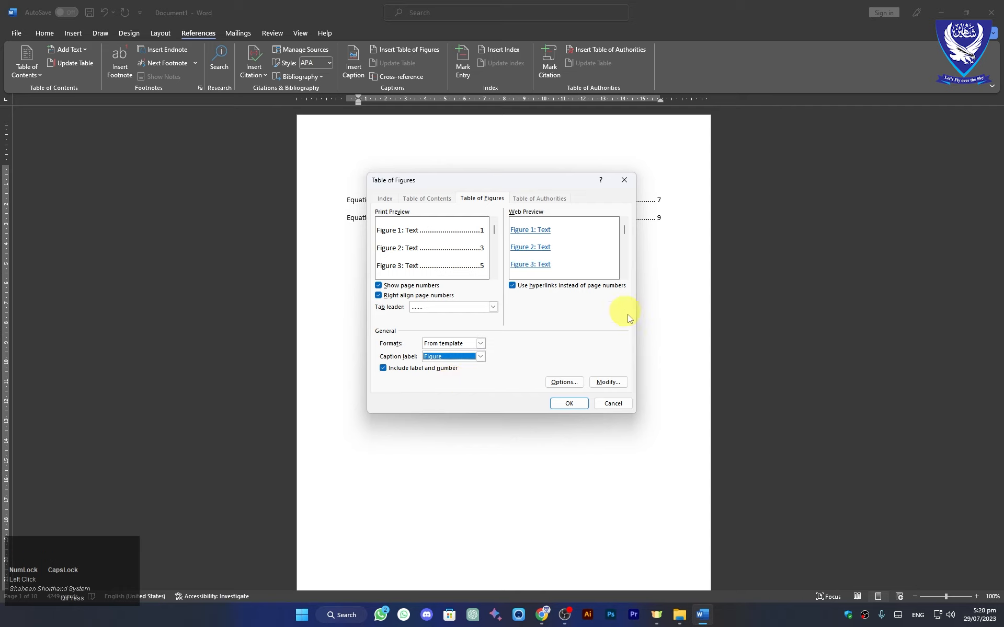
{"action": "left_click", "coordinate": [568, 405]}
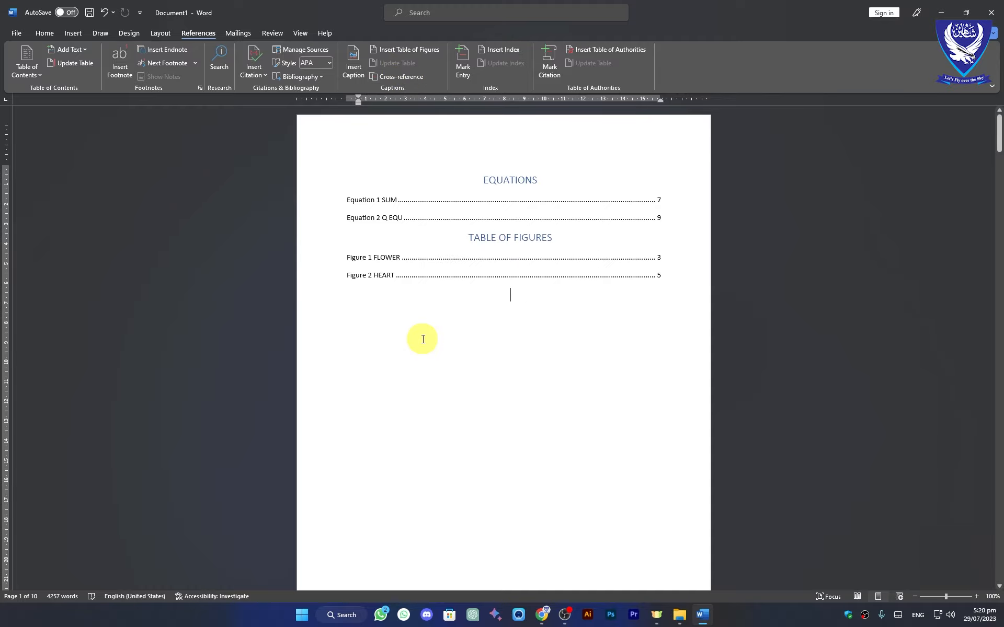
- Draw a rectangle about 10 cm wide at the empty line on page 8 and fit it between the two paragraphs
{"action": "key", "text": "ctrl+End"}
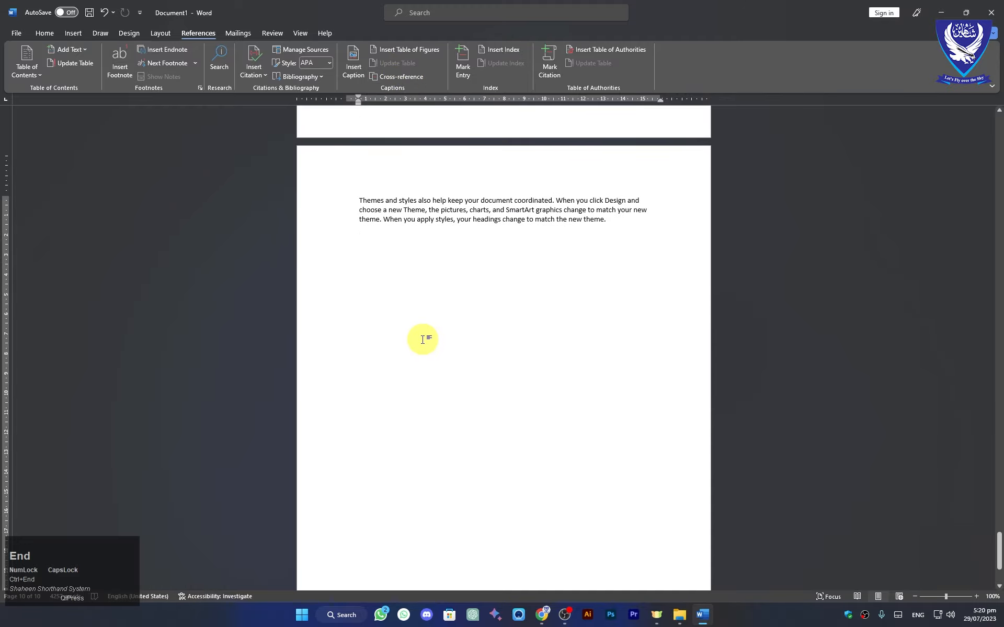
{"action": "scroll", "coordinate": [421, 339], "scroll_direction": "up", "scroll_amount": 2}
{"action": "scroll", "coordinate": [417, 234], "scroll_direction": "up", "scroll_amount": 10}
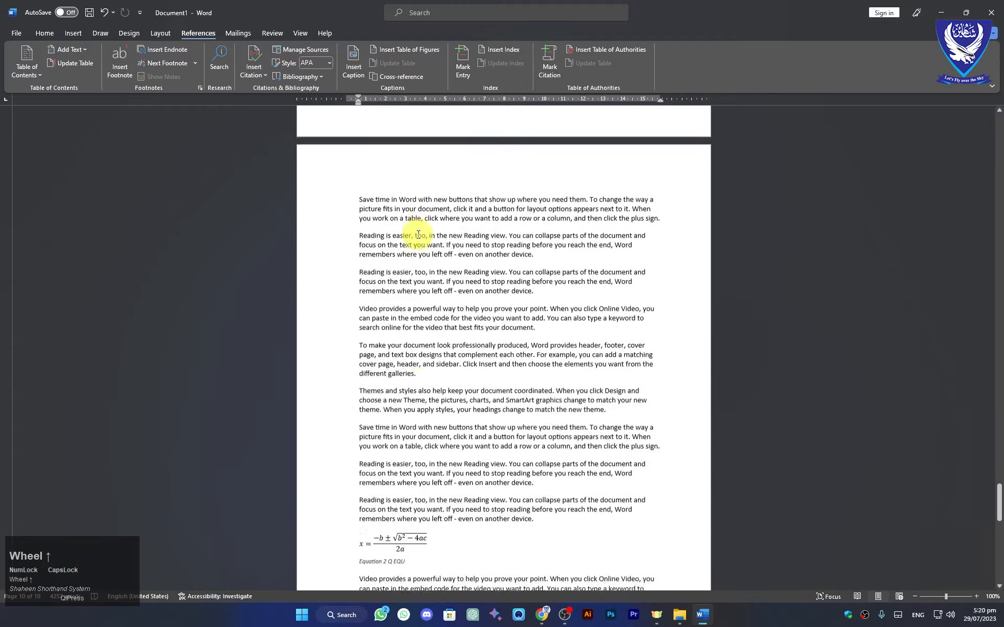
{"action": "scroll", "coordinate": [418, 236], "scroll_direction": "up", "scroll_amount": 15}
{"action": "left_click", "coordinate": [366, 253]}
{"action": "left_click", "coordinate": [74, 33]}
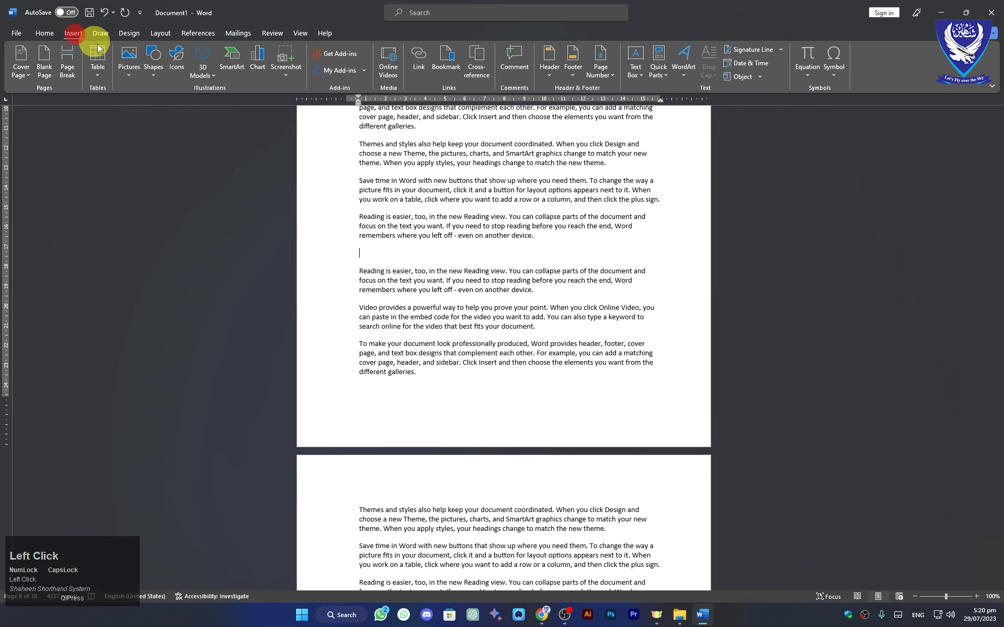
{"action": "left_click", "coordinate": [156, 73]}
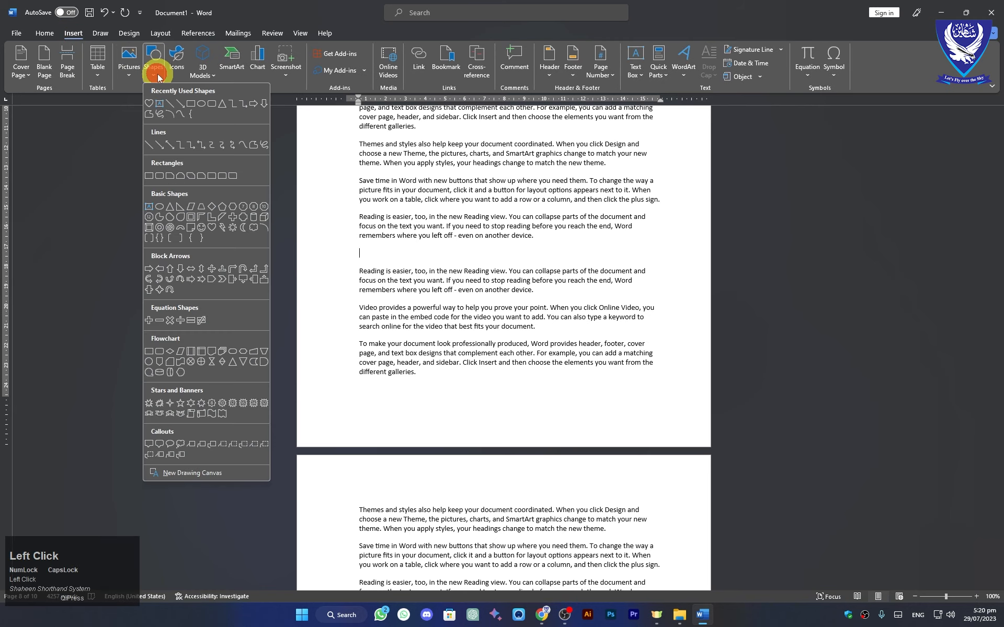
{"action": "left_click", "coordinate": [191, 104]}
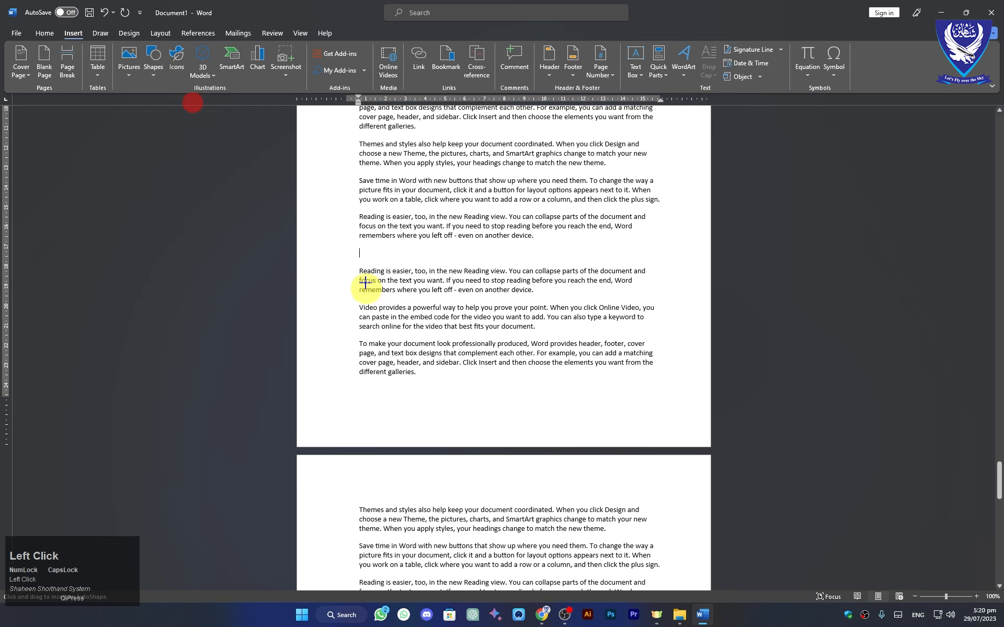
{"action": "left_click_drag", "start_coordinate": [388, 251], "coordinate": [590, 268]}
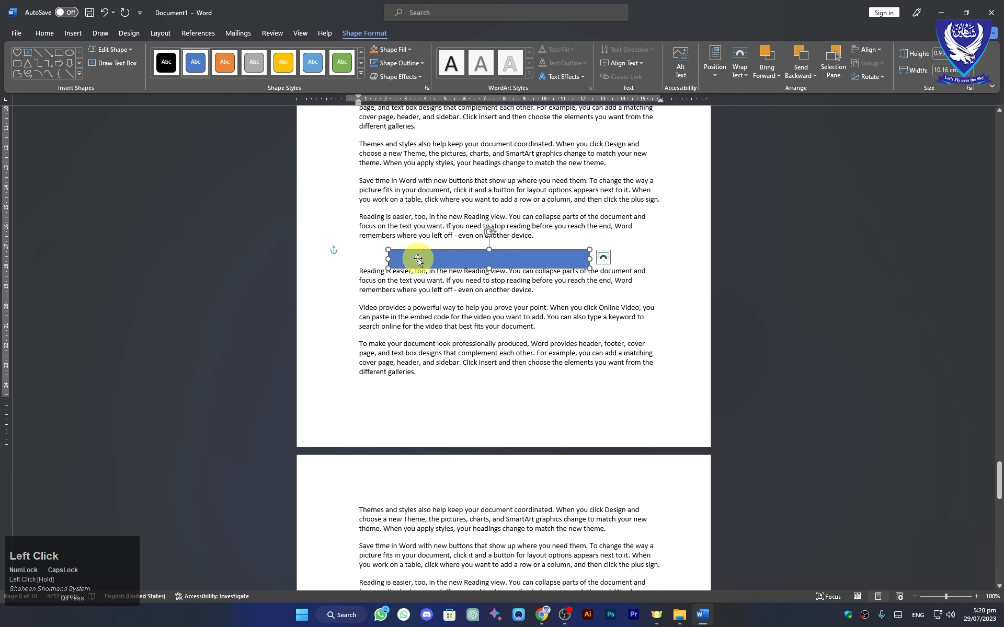
{"action": "left_click_drag", "start_coordinate": [415, 258], "coordinate": [418, 253]}
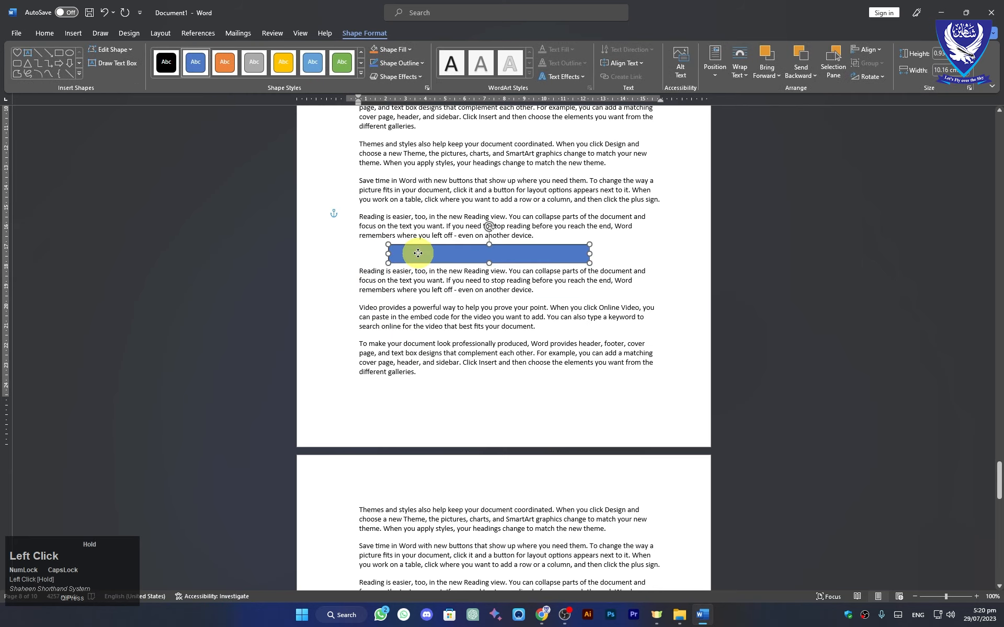
{"action": "left_click", "coordinate": [595, 263]}
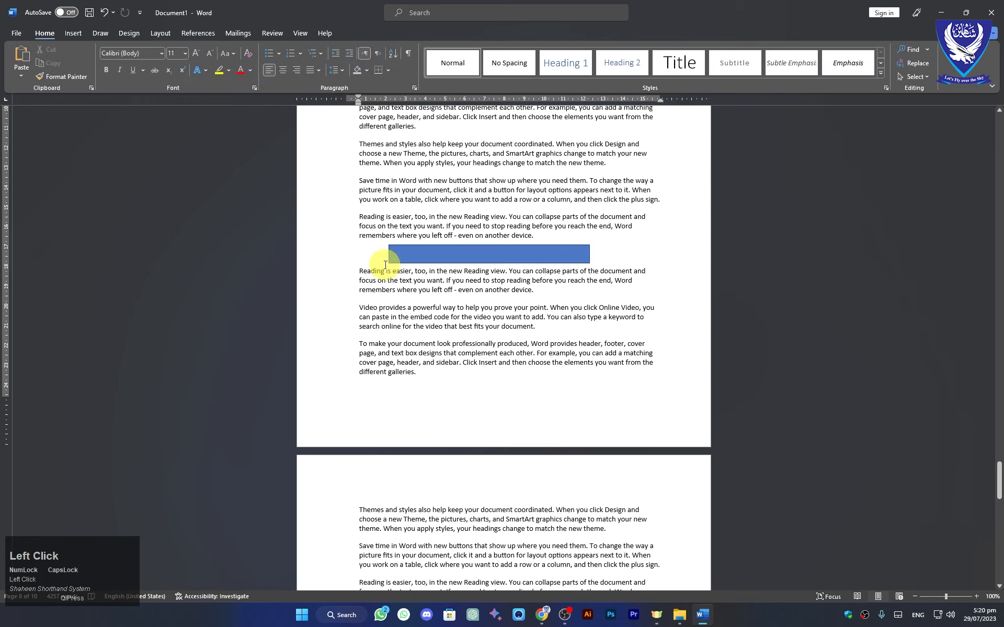
- Add an empty line above the paragraph following the rectangle and enlarge the rectangle slightly downward
{"action": "left_click", "coordinate": [360, 271]}
{"action": "key", "text": "Return"}
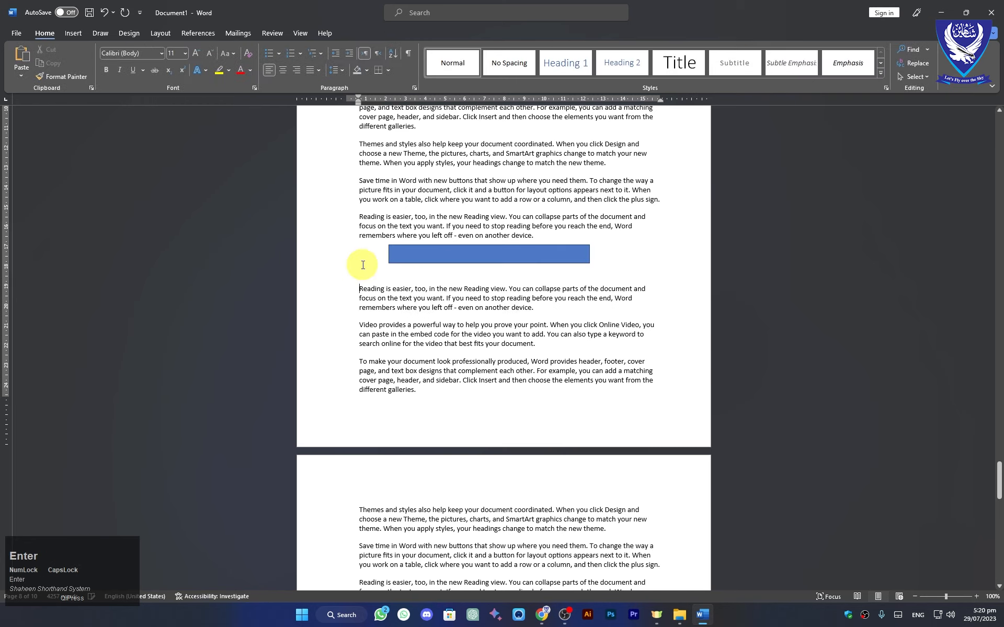
{"action": "left_click", "coordinate": [571, 256]}
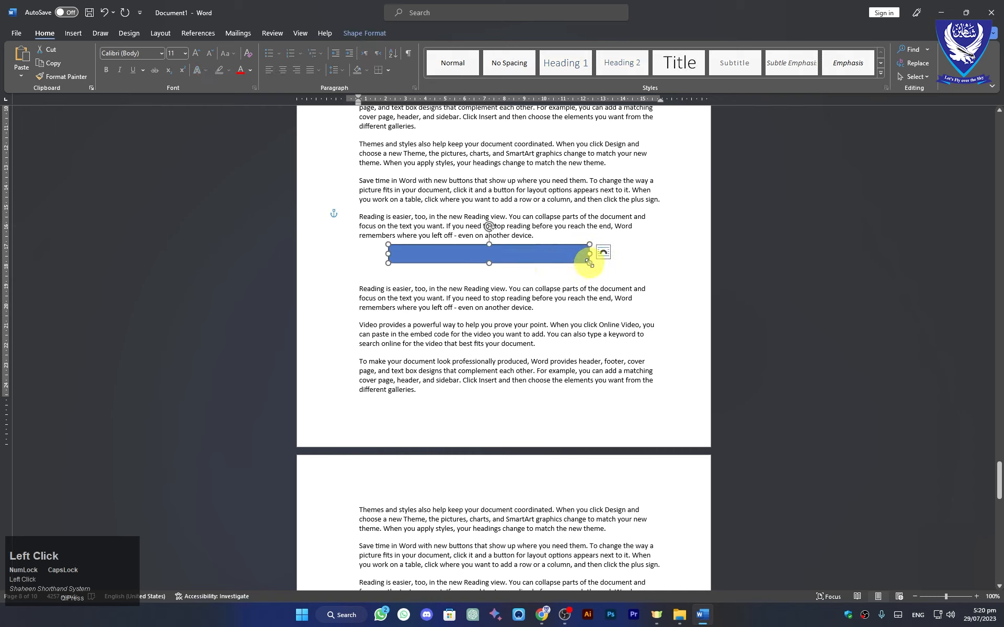
{"action": "left_click_drag", "start_coordinate": [589, 263], "coordinate": [593, 271]}
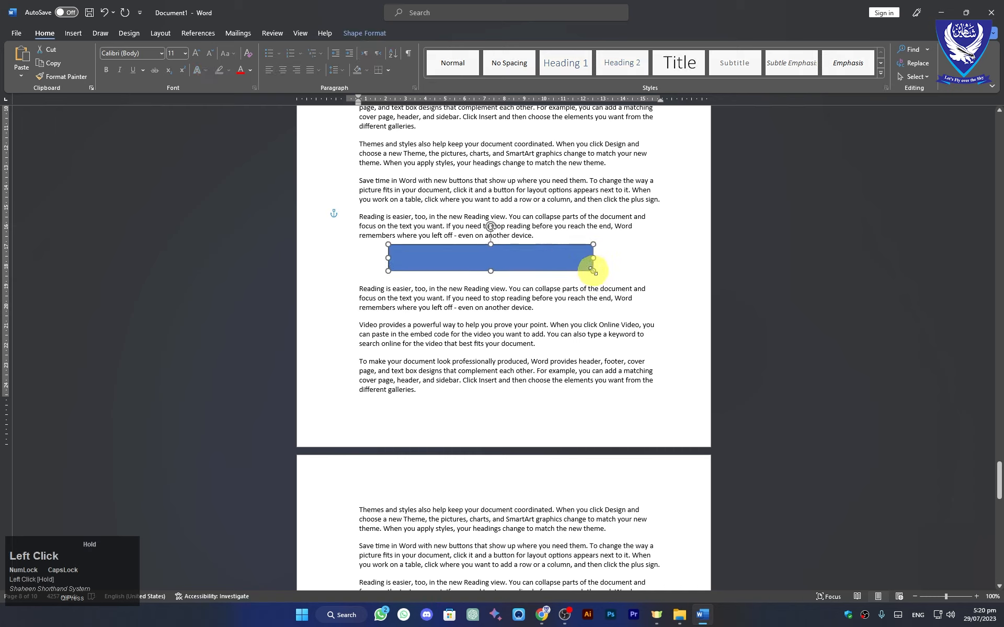
- Insert a caption with the Figure label and the text SHAPES below the rectangle, and shift the rectangle clear of the caption
{"action": "left_click", "coordinate": [364, 278]}
{"action": "left_click", "coordinate": [199, 33]}
{"action": "left_click", "coordinate": [354, 67]}
{"action": "left_click", "coordinate": [572, 286]}
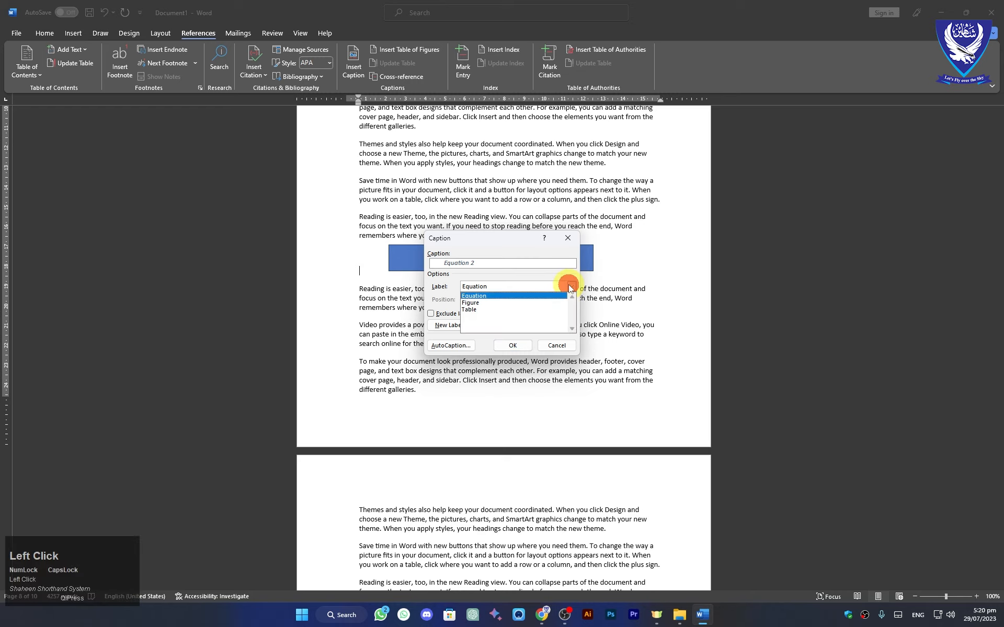
{"action": "left_click", "coordinate": [503, 306]}
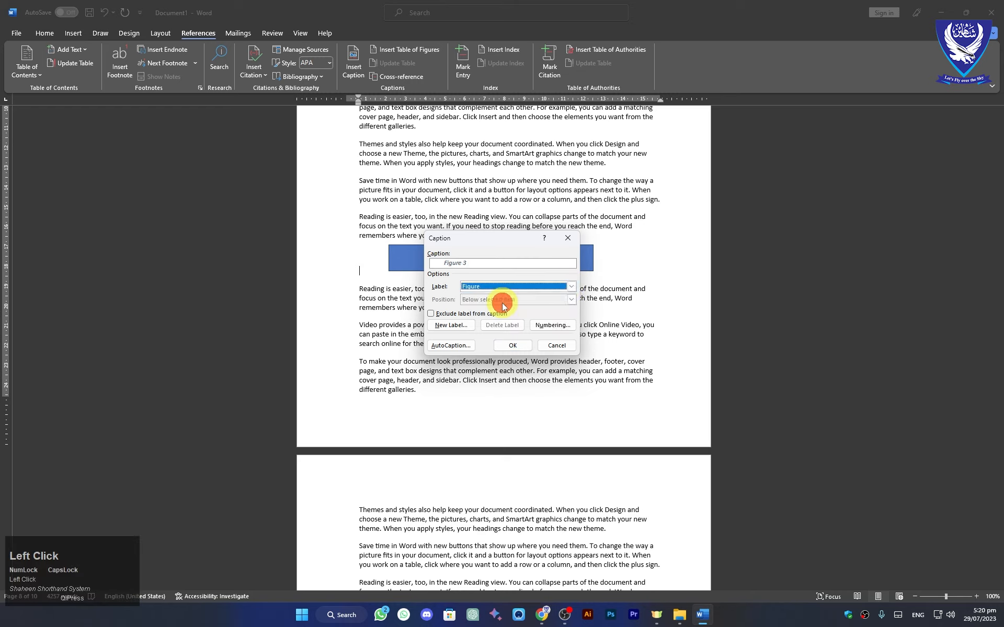
{"action": "left_click", "coordinate": [474, 266]}
{"action": "type", "text": "SHAPES"}
{"action": "left_click", "coordinate": [513, 346]}
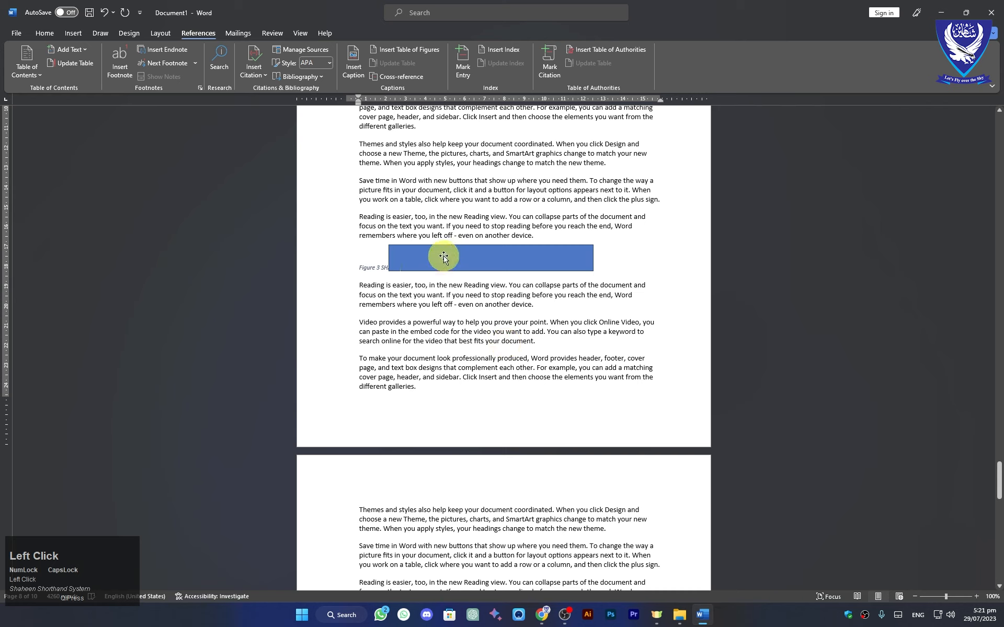
{"action": "mouse_move", "coordinate": [446, 257]}
{"action": "left_mouse_down"}
{"action": "mouse_move", "coordinate": [483, 252]}
{"action": "mouse_move", "coordinate": [444, 252]}
{"action": "mouse_move", "coordinate": [460, 254]}
{"action": "left_mouse_up"}
{"action": "left_click", "coordinate": [650, 262]}
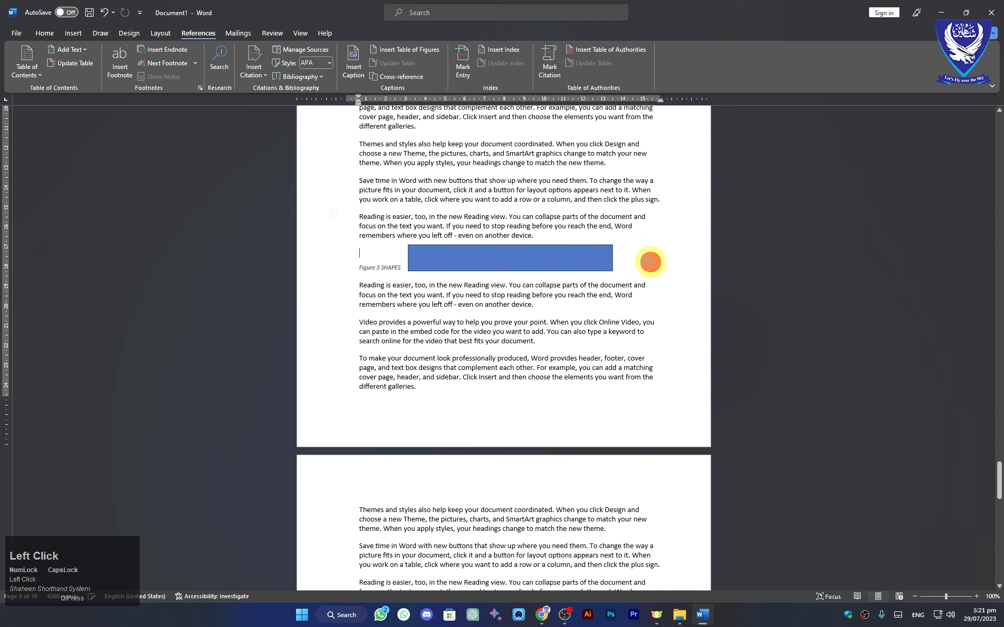
- Update the entire table of figures on the first page and follow its Figure 3 SHAPES entry to the caption
{"action": "key", "text": "ctrl+Home"}
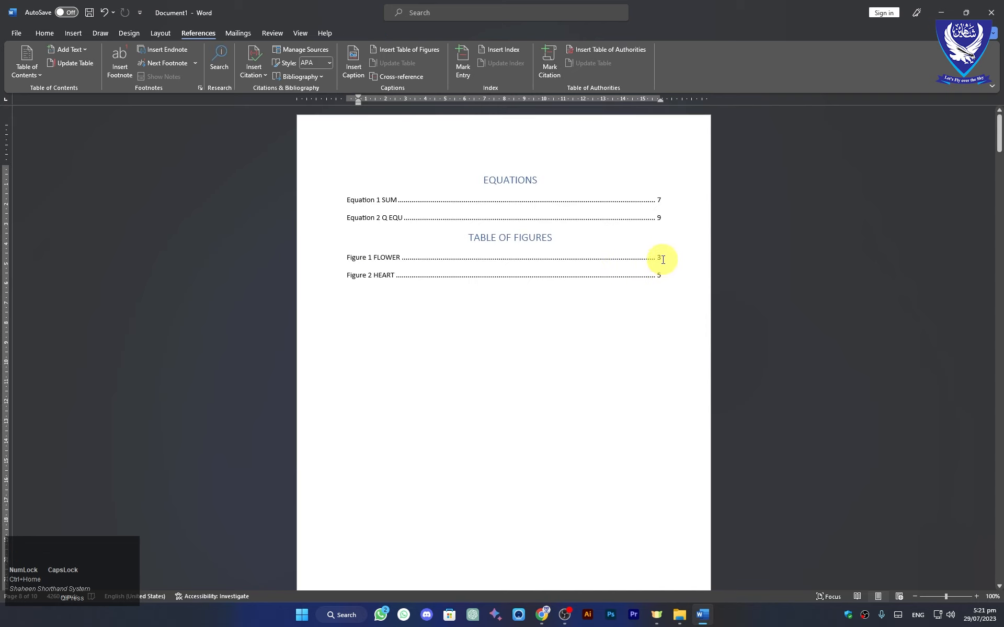
{"action": "left_click", "coordinate": [658, 259]}
{"action": "left_click", "coordinate": [390, 65]}
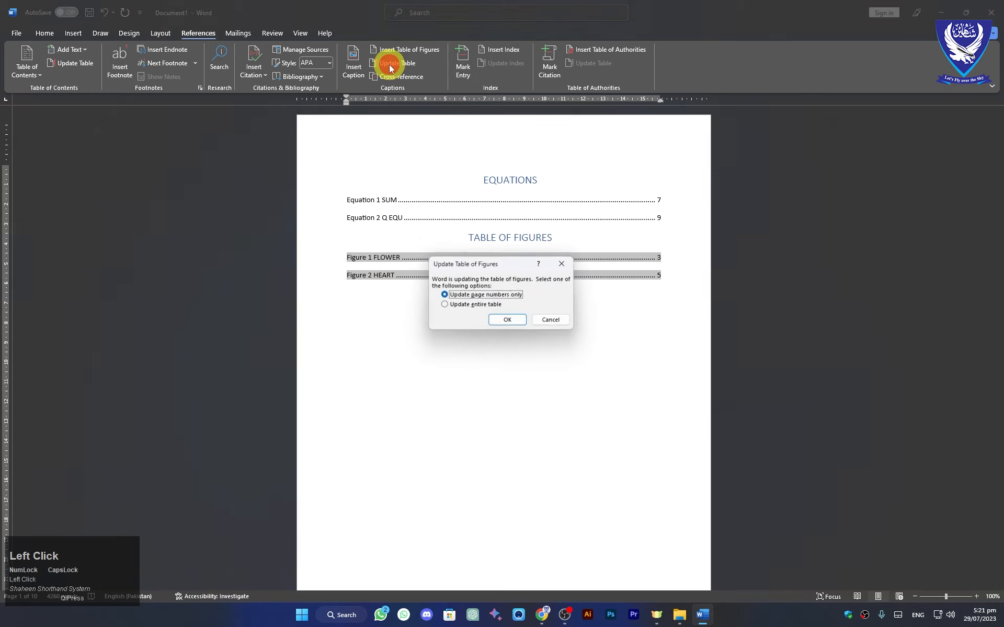
{"action": "left_click", "coordinate": [445, 305]}
{"action": "left_click", "coordinate": [505, 321]}
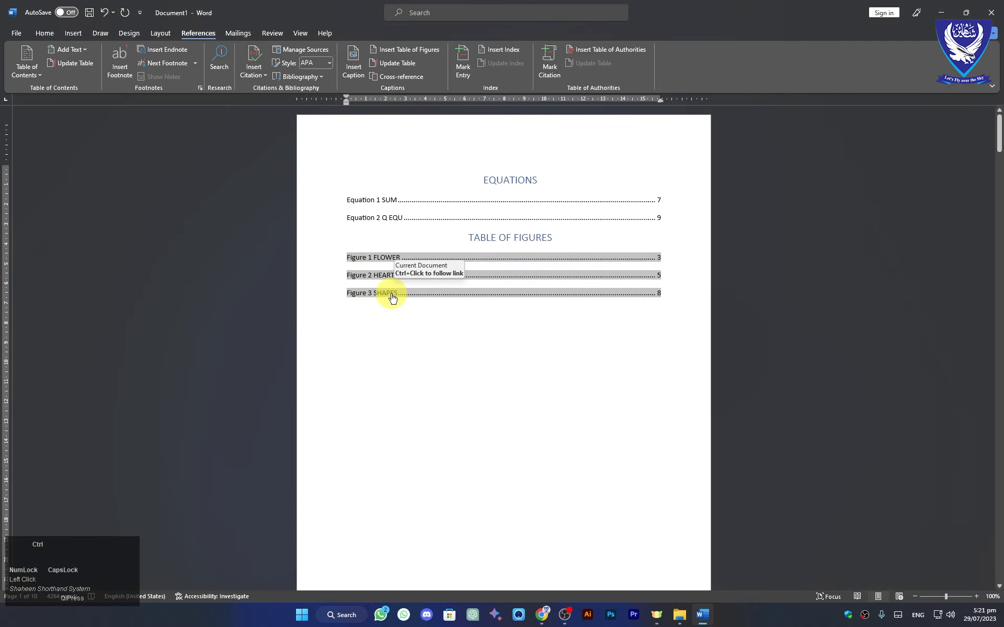
{"action": "left_click", "coordinate": [390, 293], "text": "ctrl"}
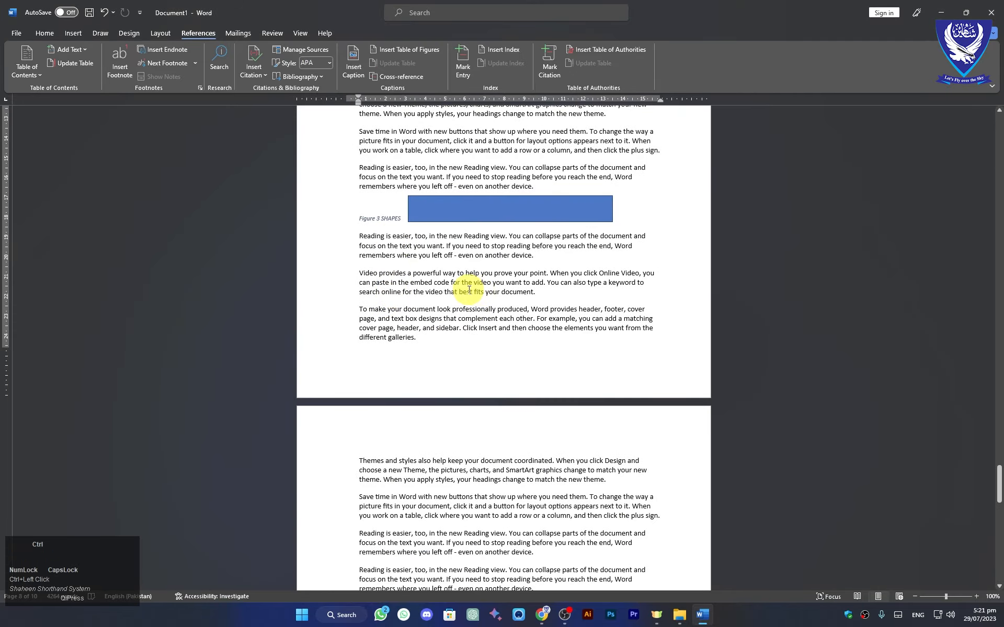
- Return to the first page and add the heading TABLES below the table of figures, with a new line under it
{"action": "key", "text": "ctrl+Home"}
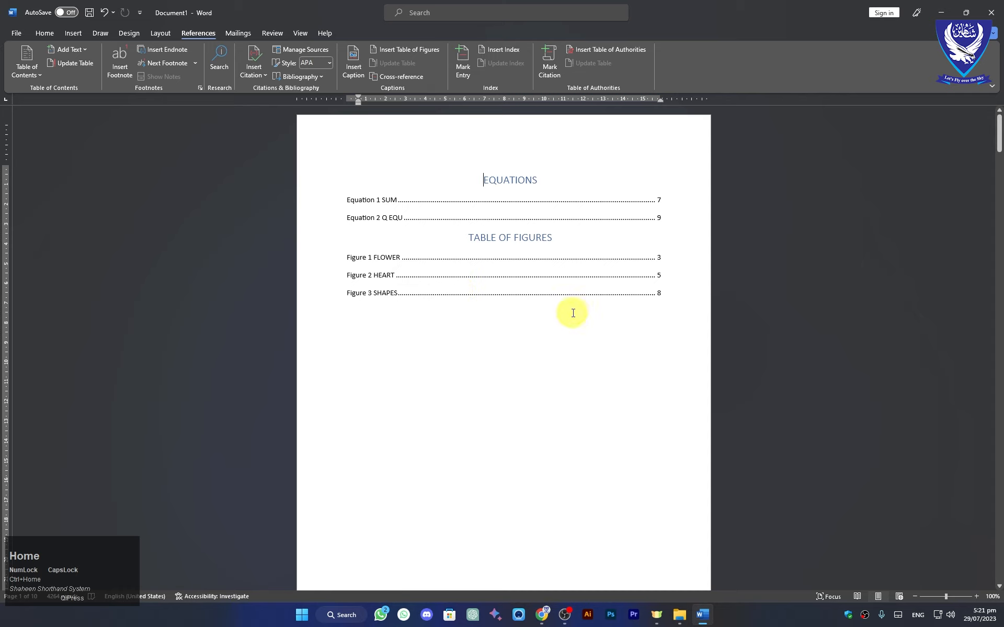
{"action": "left_click", "coordinate": [505, 336]}
{"action": "key", "text": "BackSpace"}
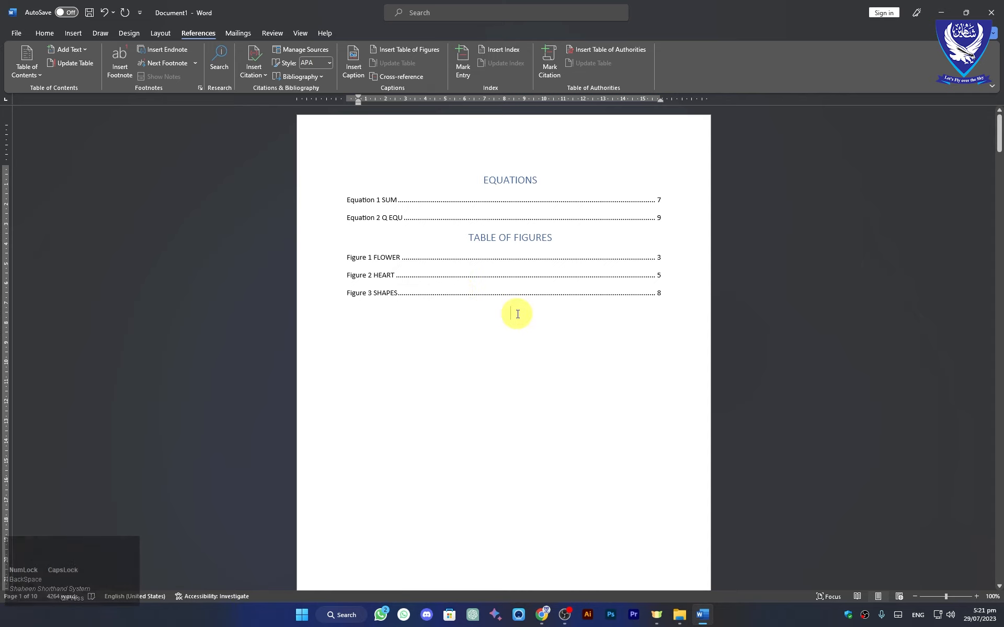
{"action": "type", "text": "TABLES"}
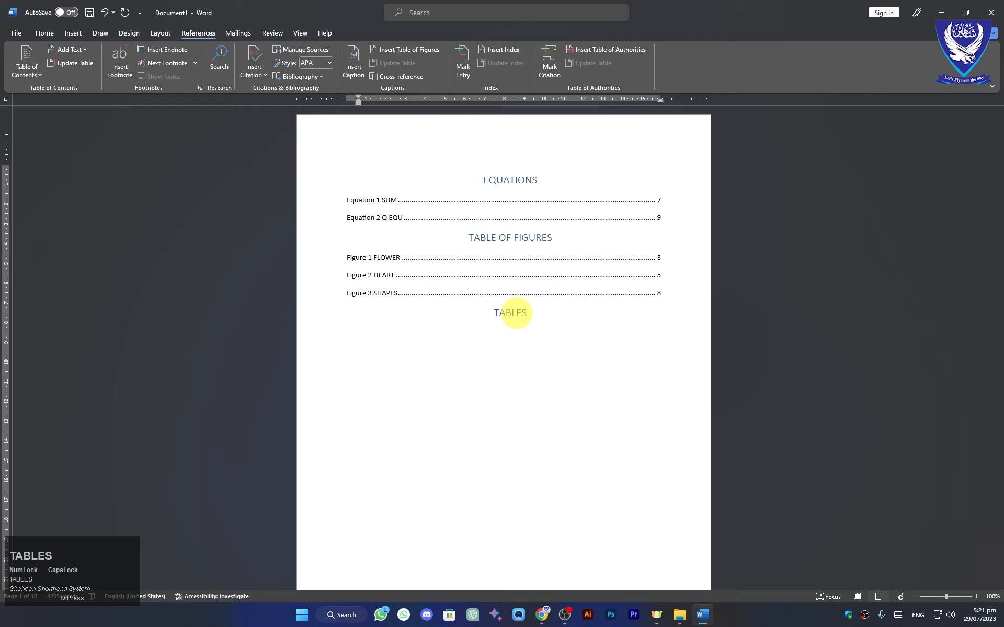
{"action": "key", "text": "Return"}
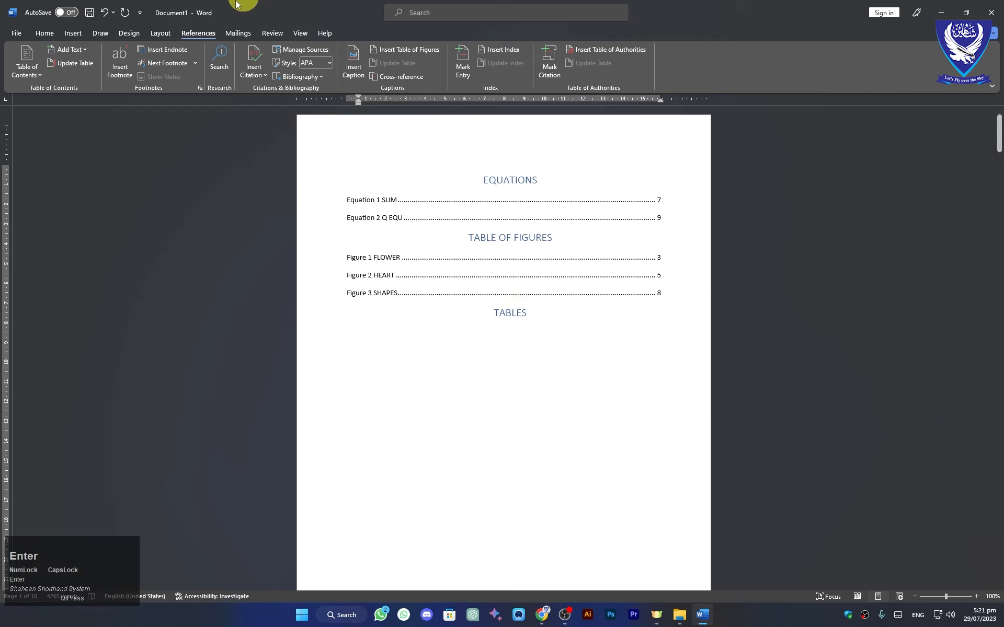
- Insert a list of captions for the Table caption label under the TABLES heading
{"action": "left_click", "coordinate": [403, 49]}
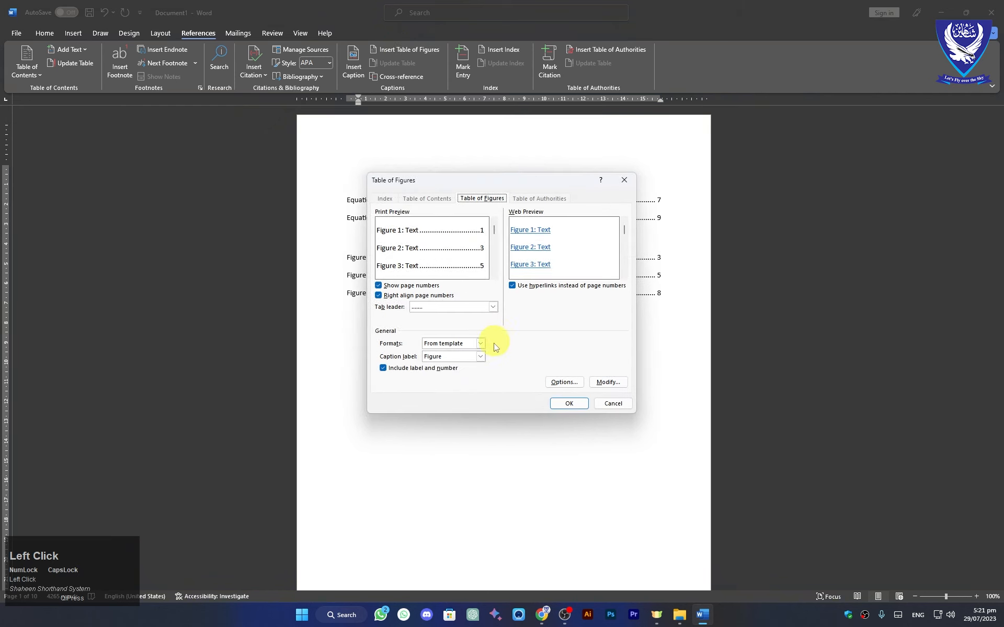
{"action": "left_click", "coordinate": [479, 356]}
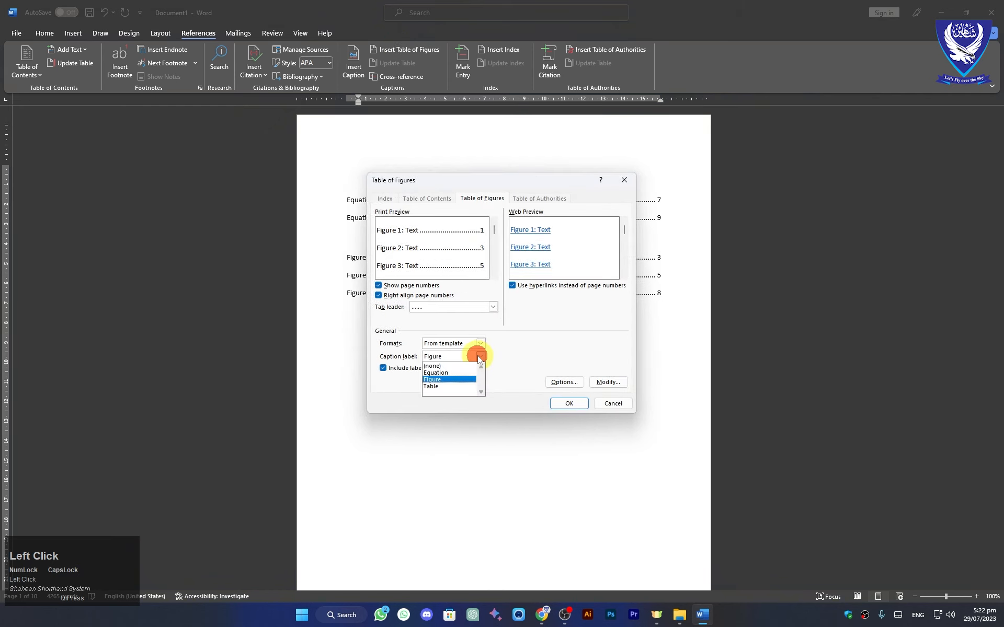
{"action": "left_click", "coordinate": [444, 386]}
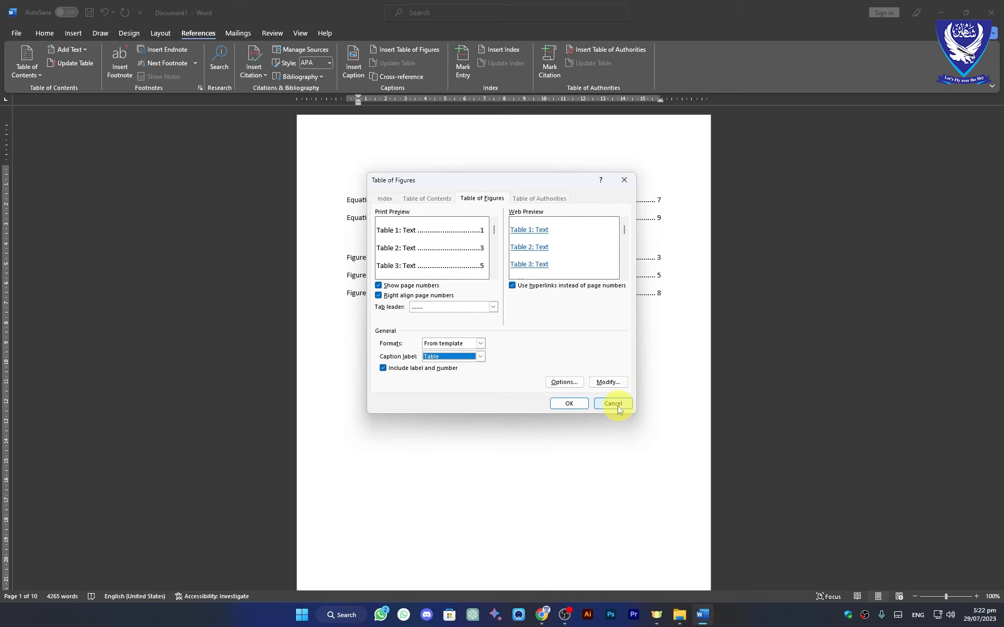
{"action": "left_click", "coordinate": [570, 404]}
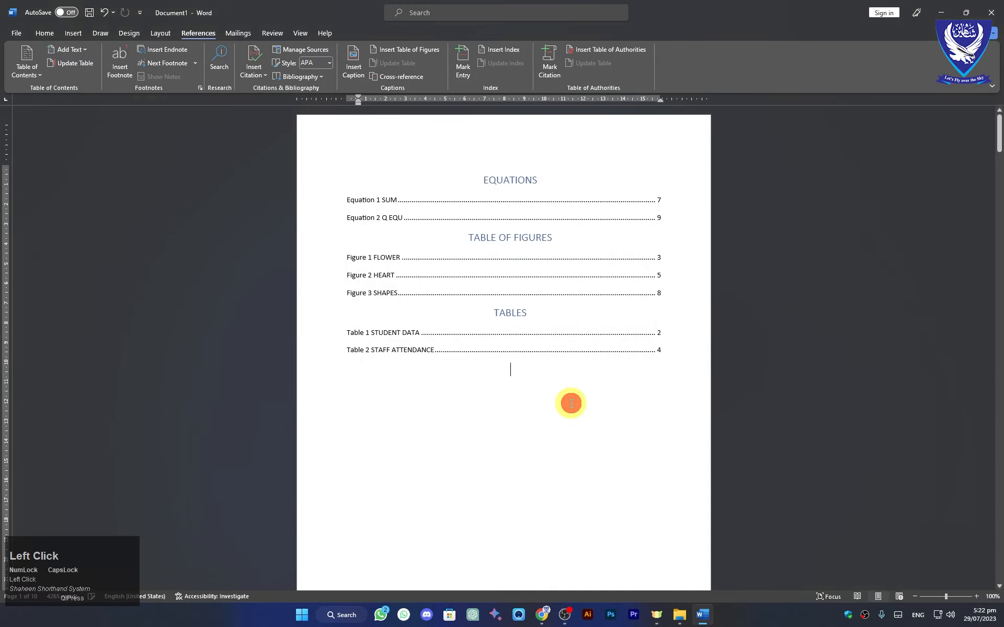
- Follow the Table 1 STUDENT DATA and Table 2 STAFF ATTENDANCE entries to their captions, returning to the first page after each
{"action": "left_click", "coordinate": [405, 337], "text": "ctrl"}
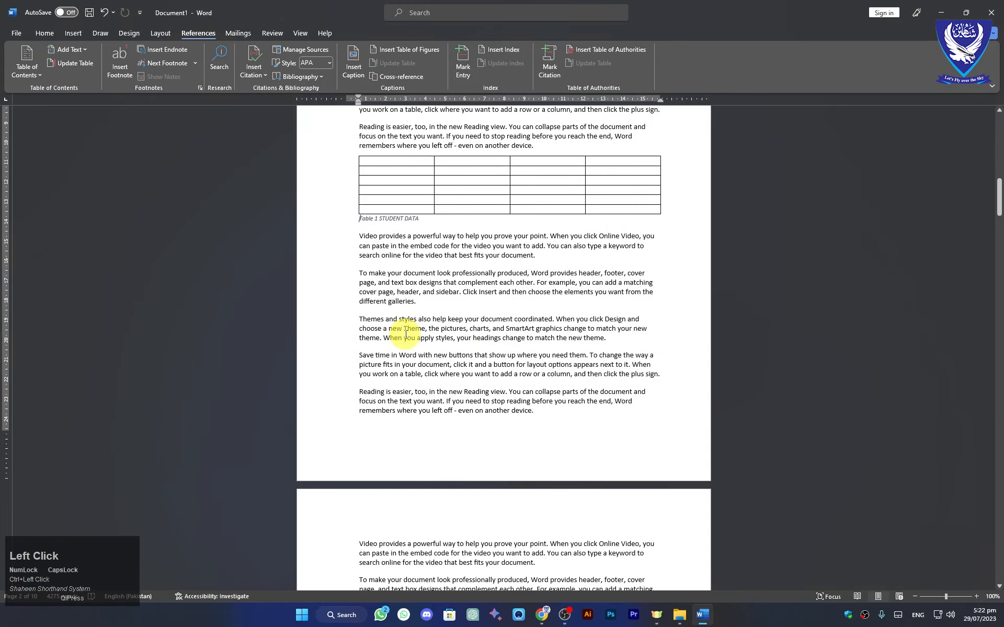
{"action": "key", "text": "ctrl+Home"}
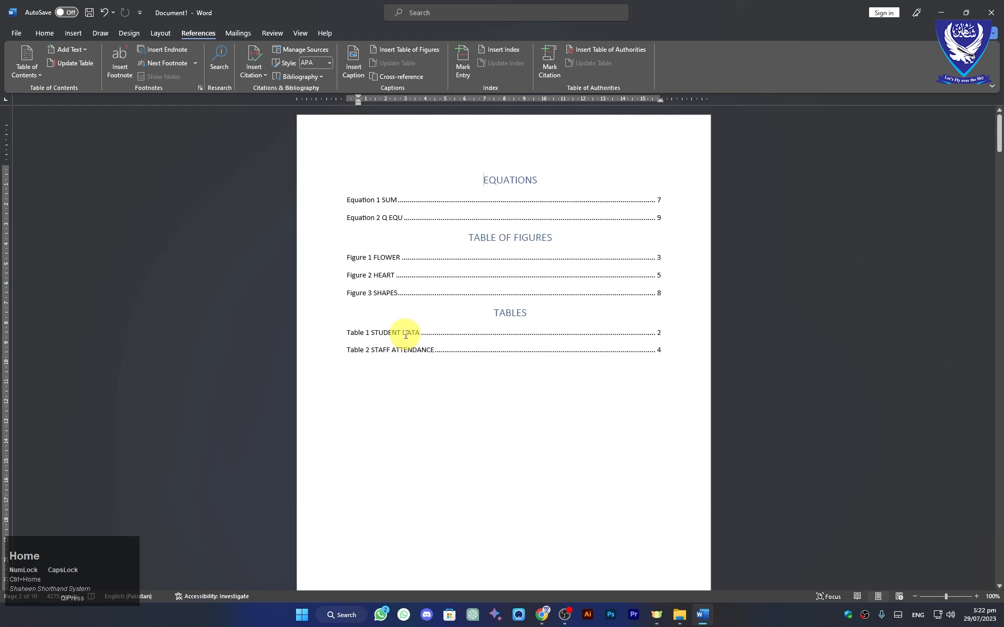
{"action": "left_click", "coordinate": [406, 350], "text": "ctrl"}
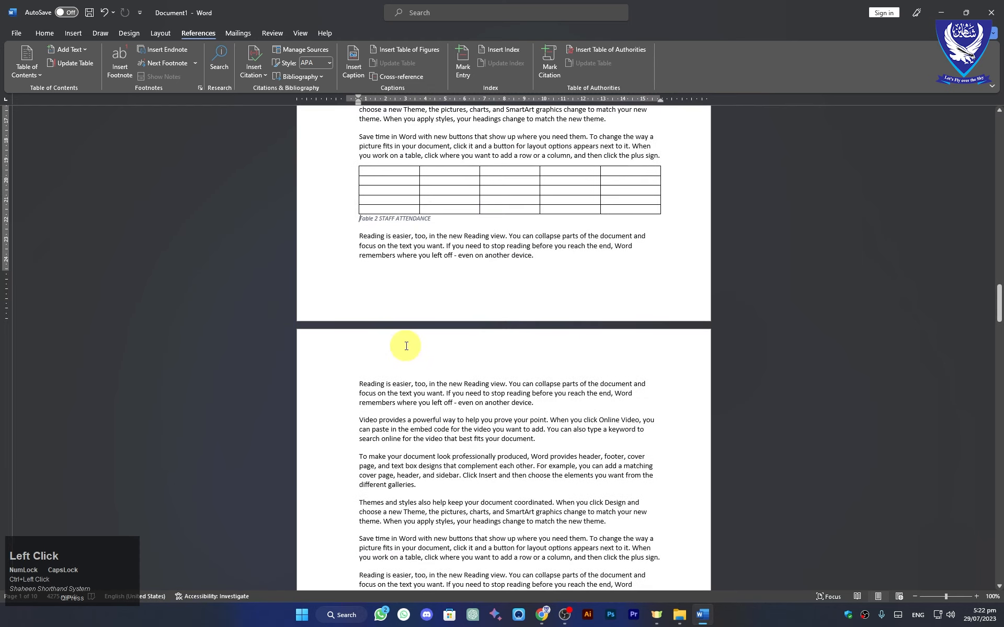
{"action": "key", "text": "ctrl+Home"}
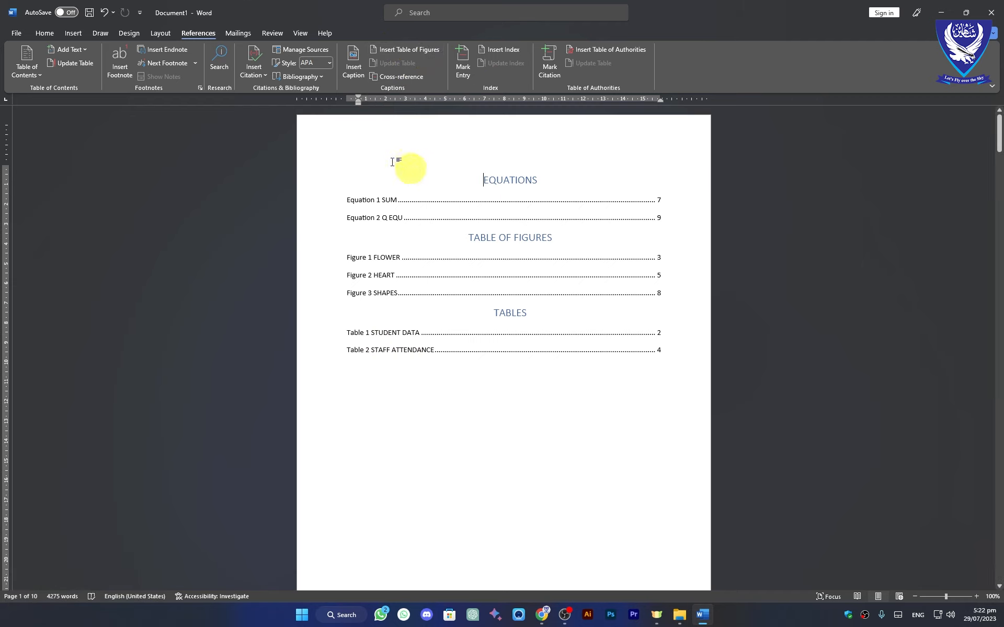
{"action": "left_click", "coordinate": [394, 75]}
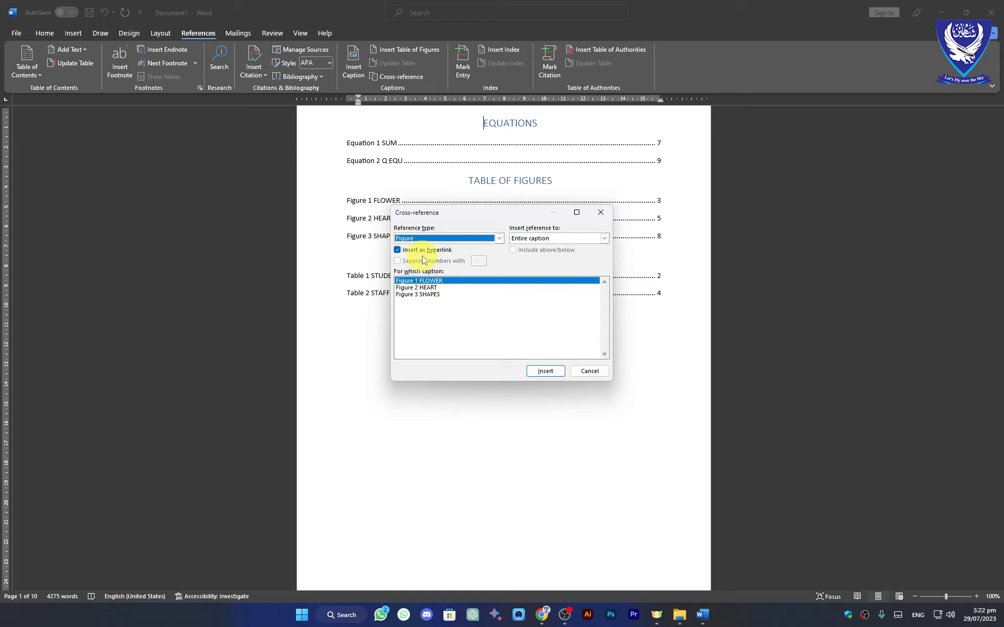
{"action": "left_click", "coordinate": [500, 238]}
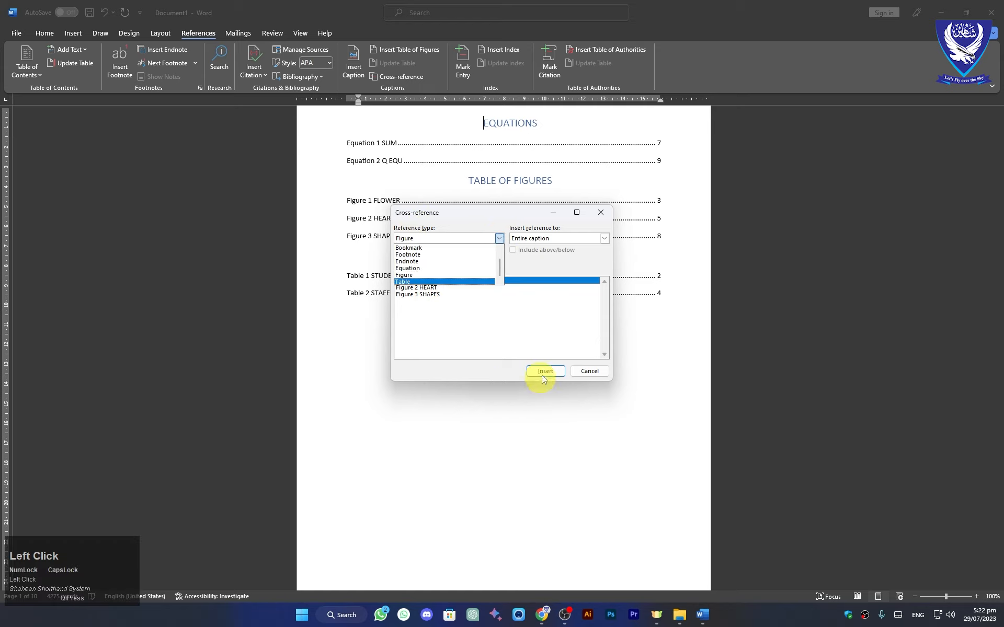
{"action": "left_click", "coordinate": [587, 370]}
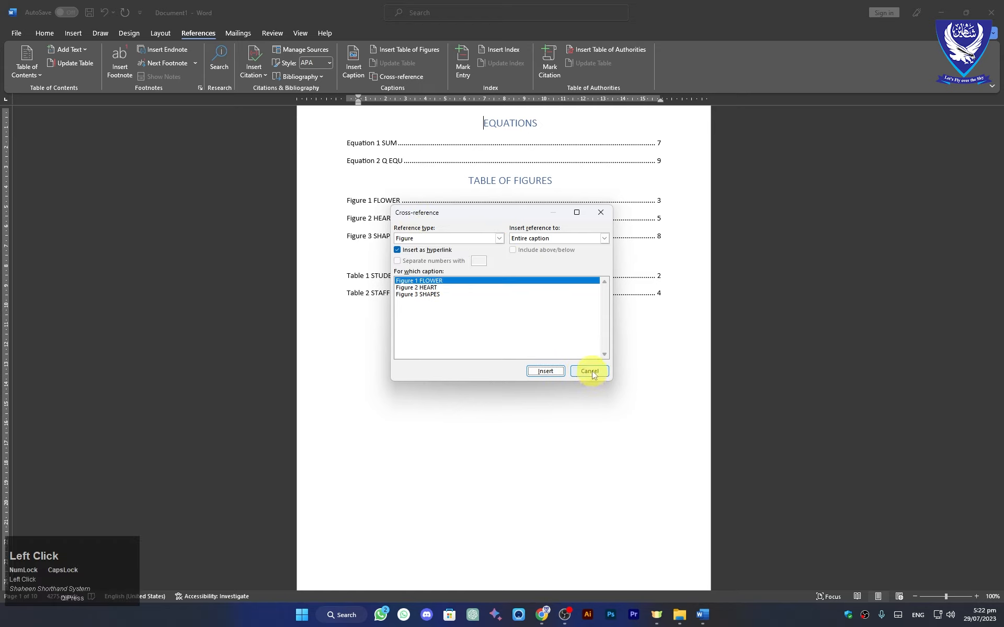
{"action": "left_click", "coordinate": [589, 371]}
- Open the cross-reference settings and look through the available reference types
{"action": "left_click", "coordinate": [381, 77]}
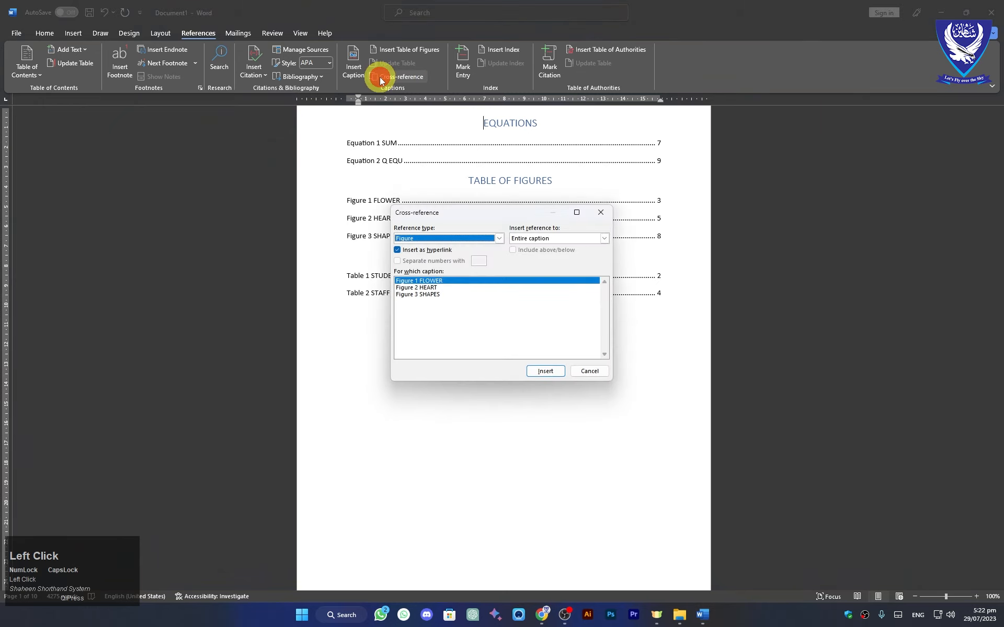
{"action": "left_click", "coordinate": [501, 238]}
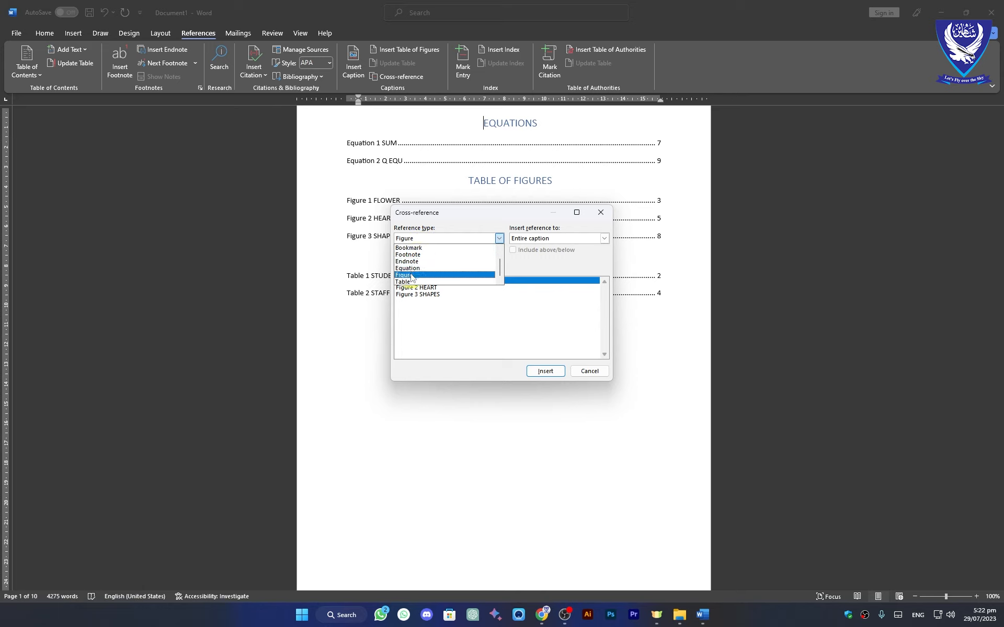
{"action": "left_click", "coordinate": [500, 271]}
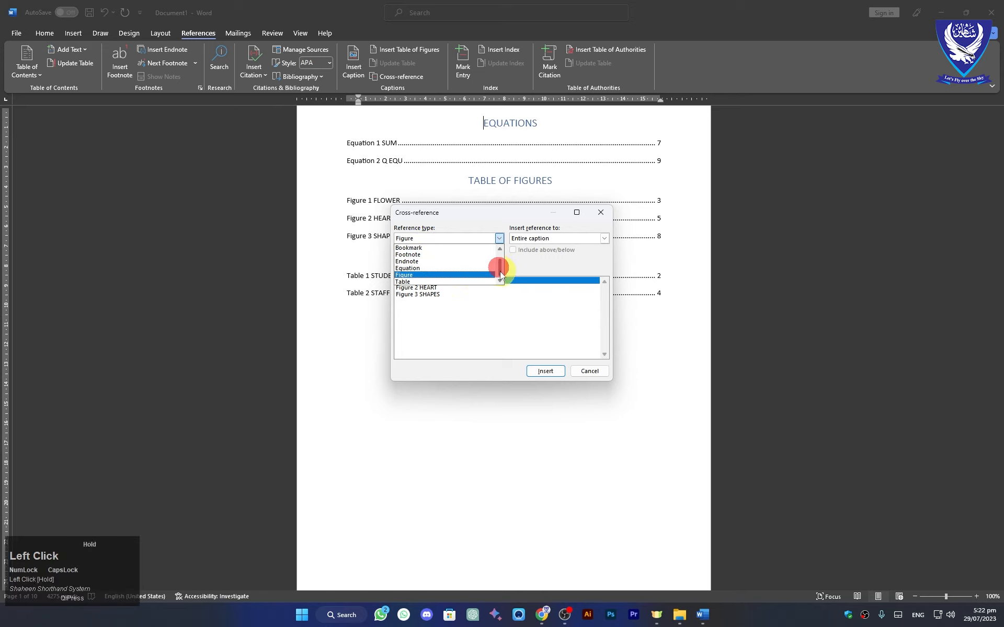